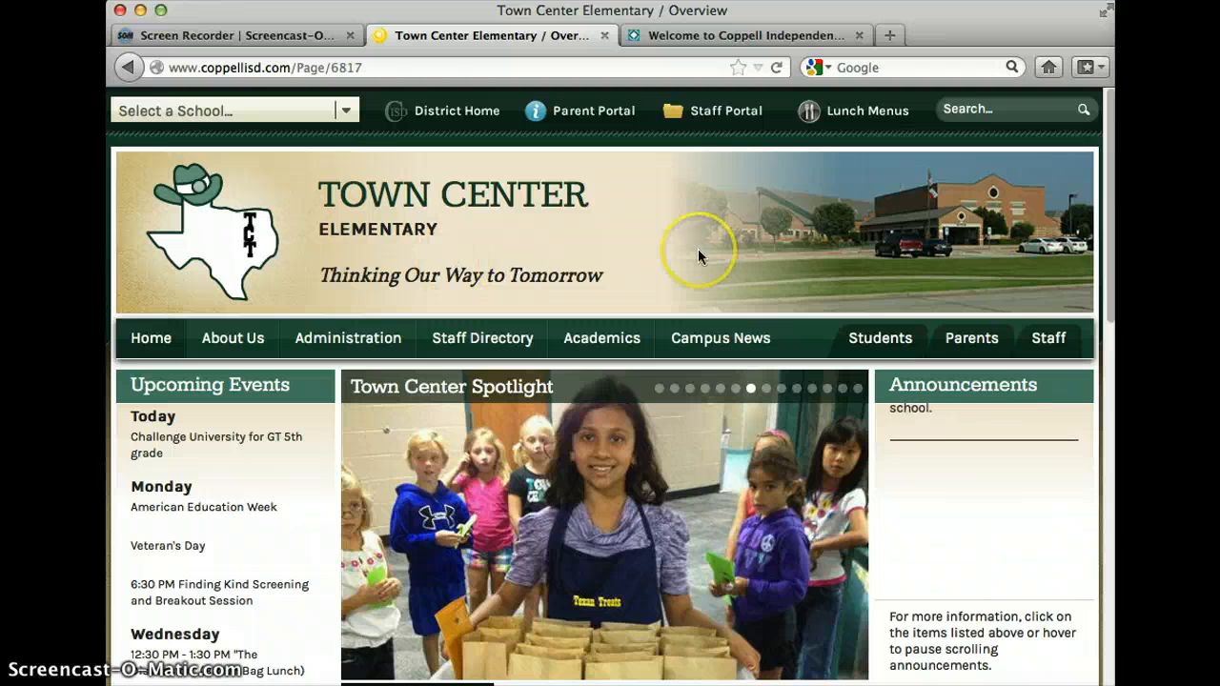
Open the Library & Information Services page for students and go to its Library Catalog page.
mouse_move(877, 345)
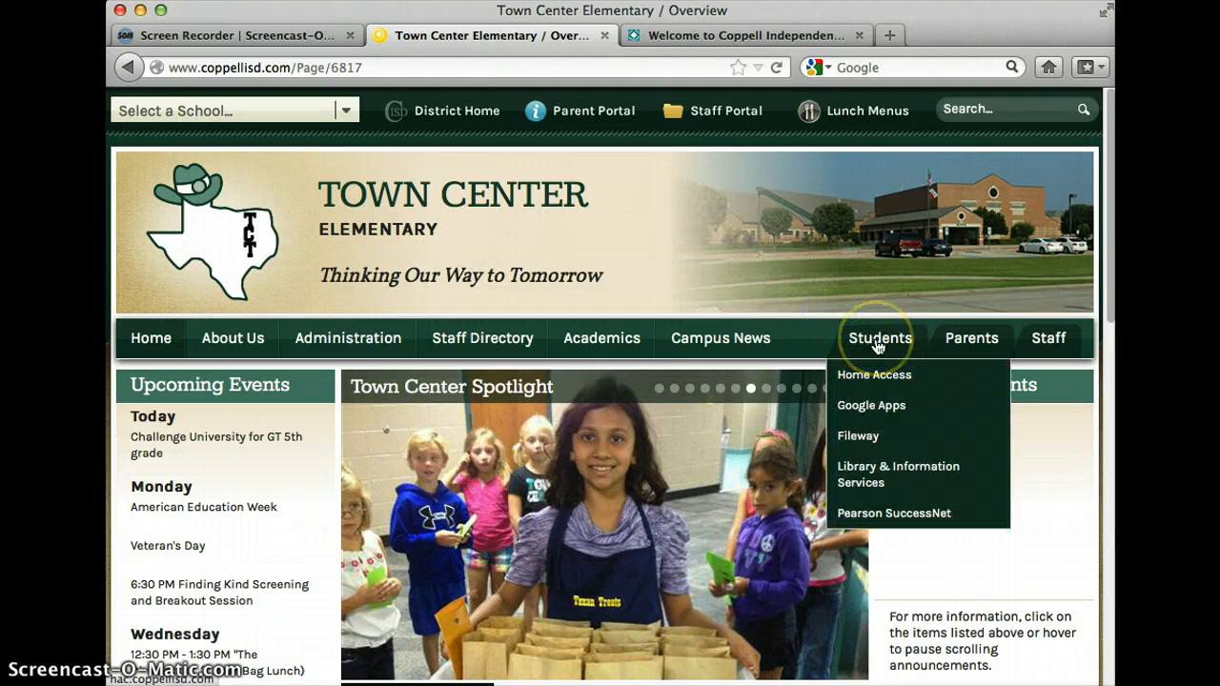
left_click(857, 469)
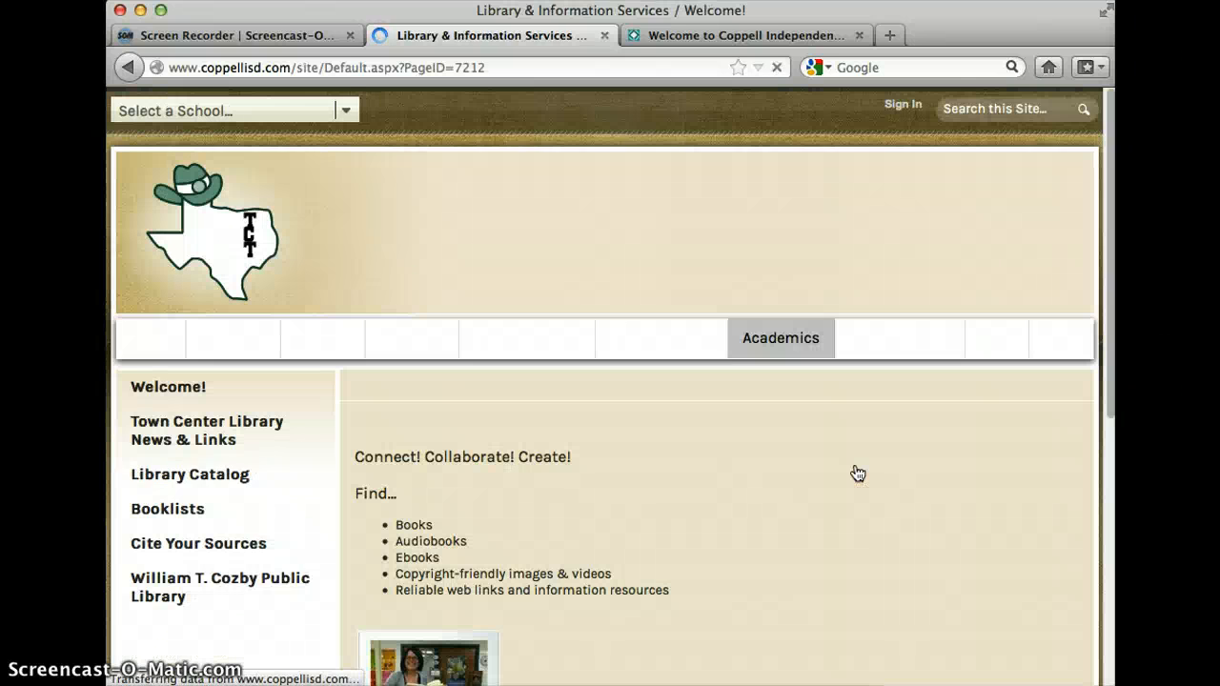
left_click(153, 503)
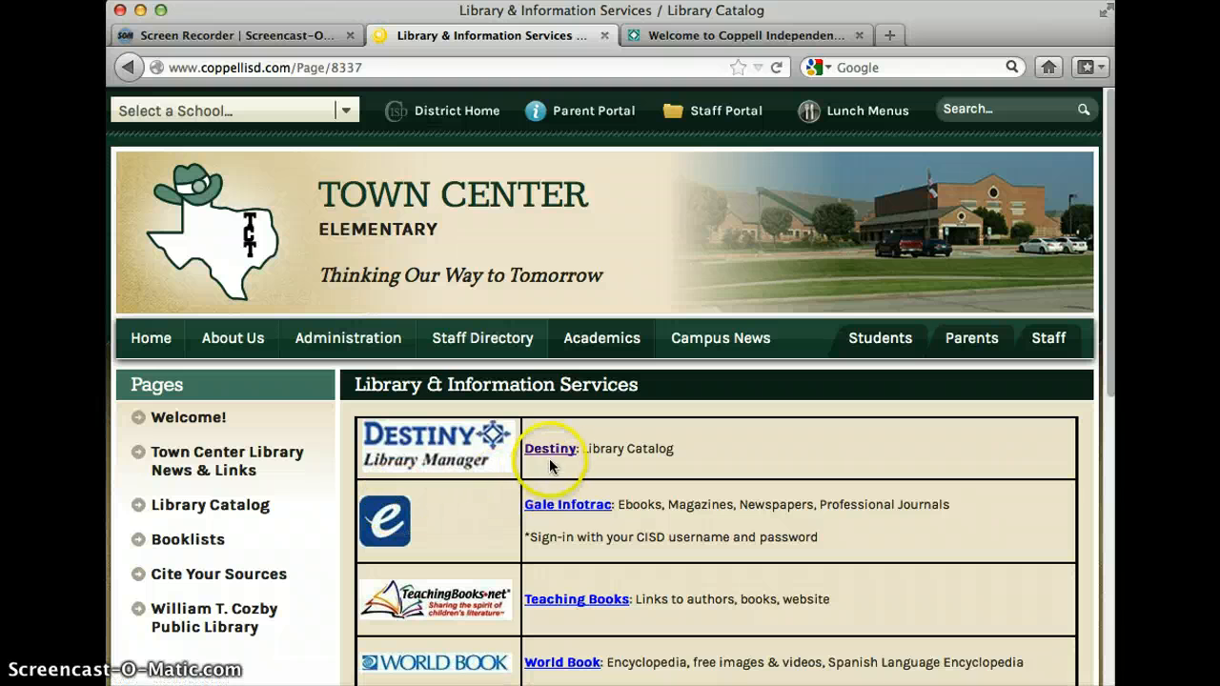
Switch to the Destiny catalog site, open Town Center Elementary School and log in with the account user name and password.
left_click(752, 37)
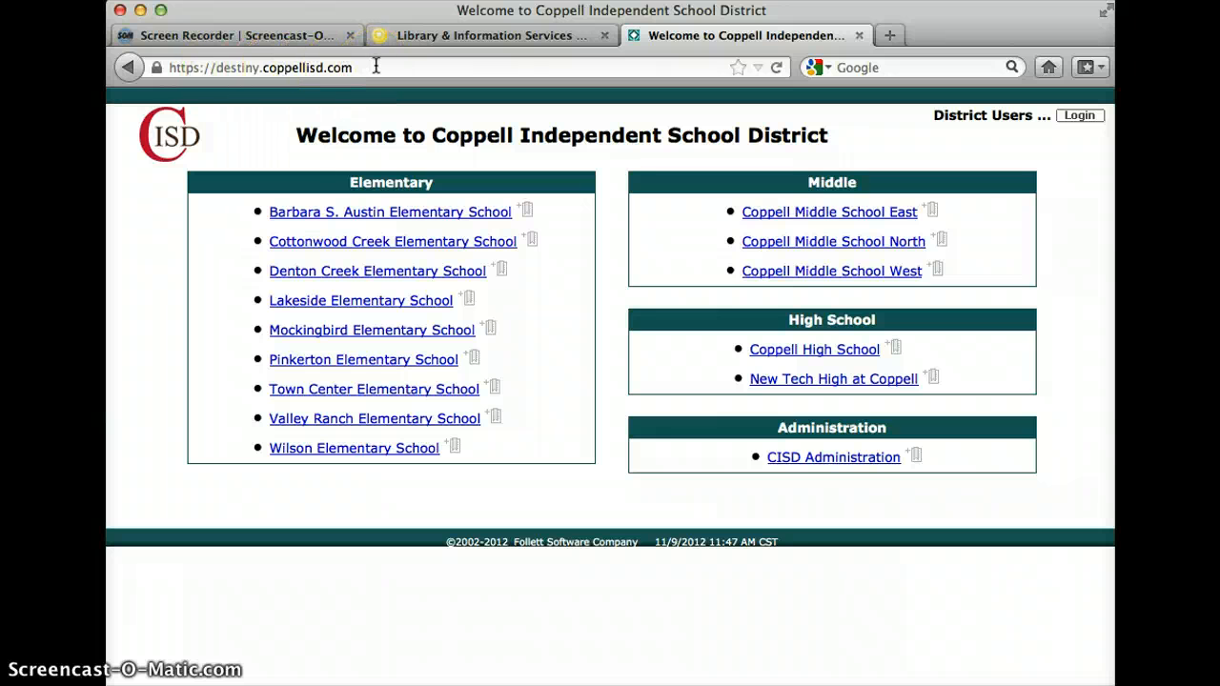
left_click(346, 392)
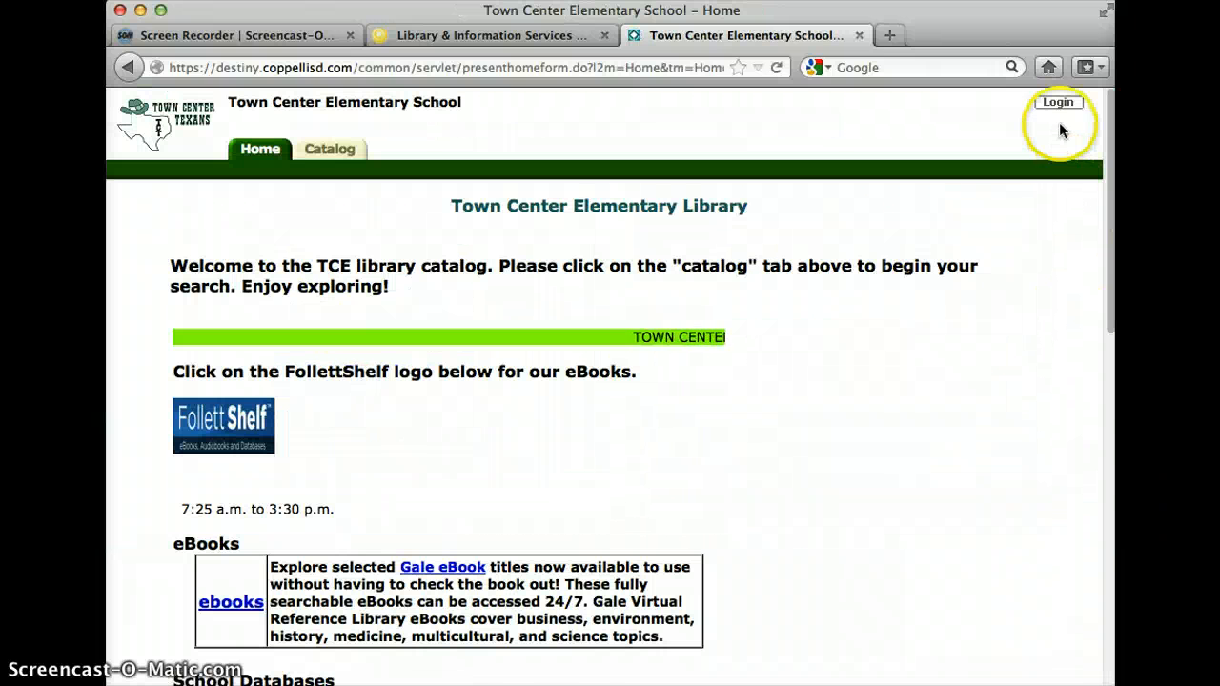
left_click(1058, 103)
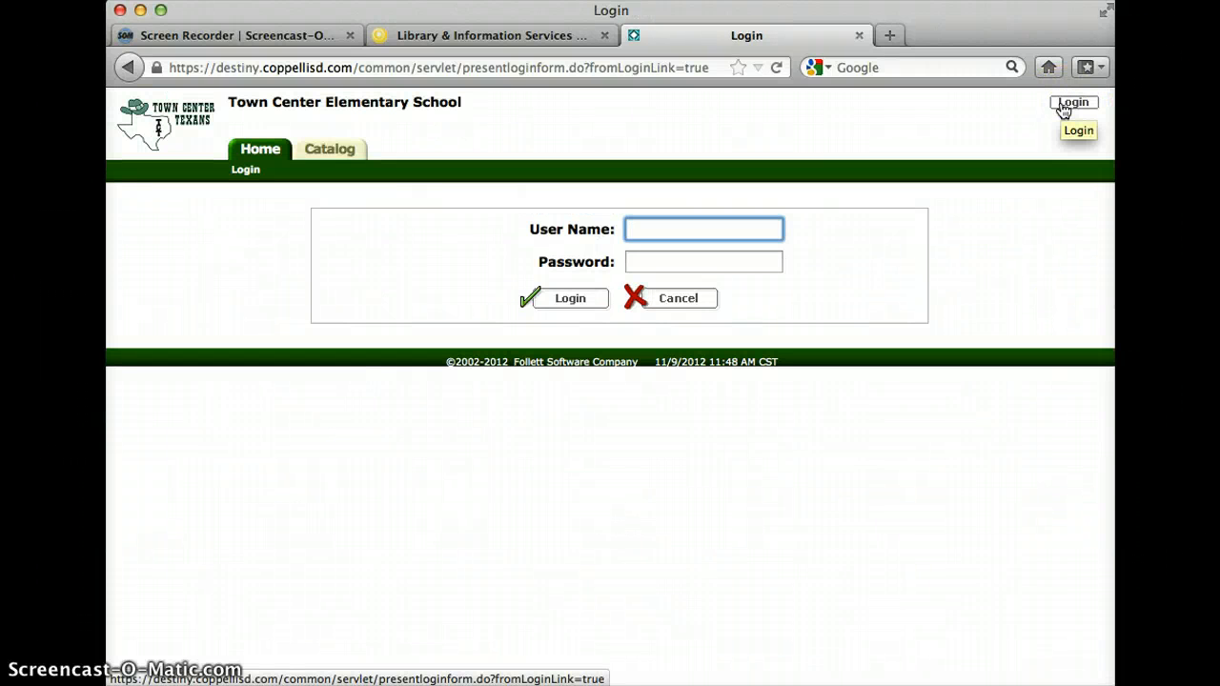
key("Tab")
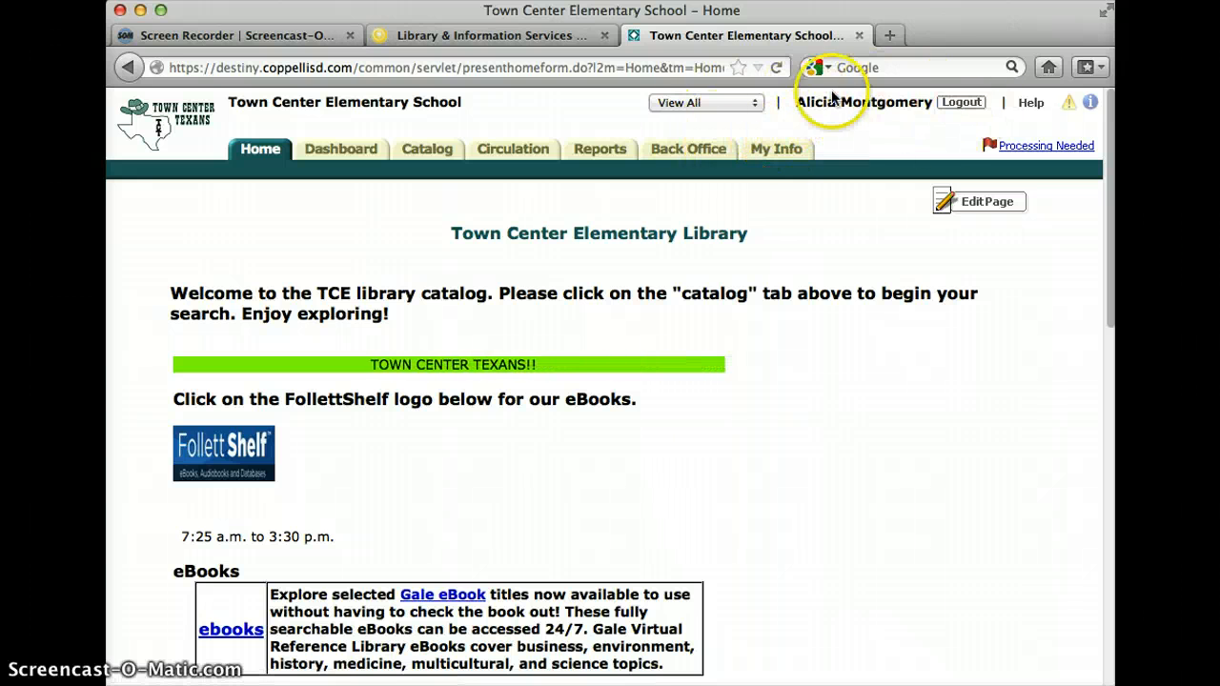
Open the account's own resource lists and look over the existing lists.
left_click(775, 152)
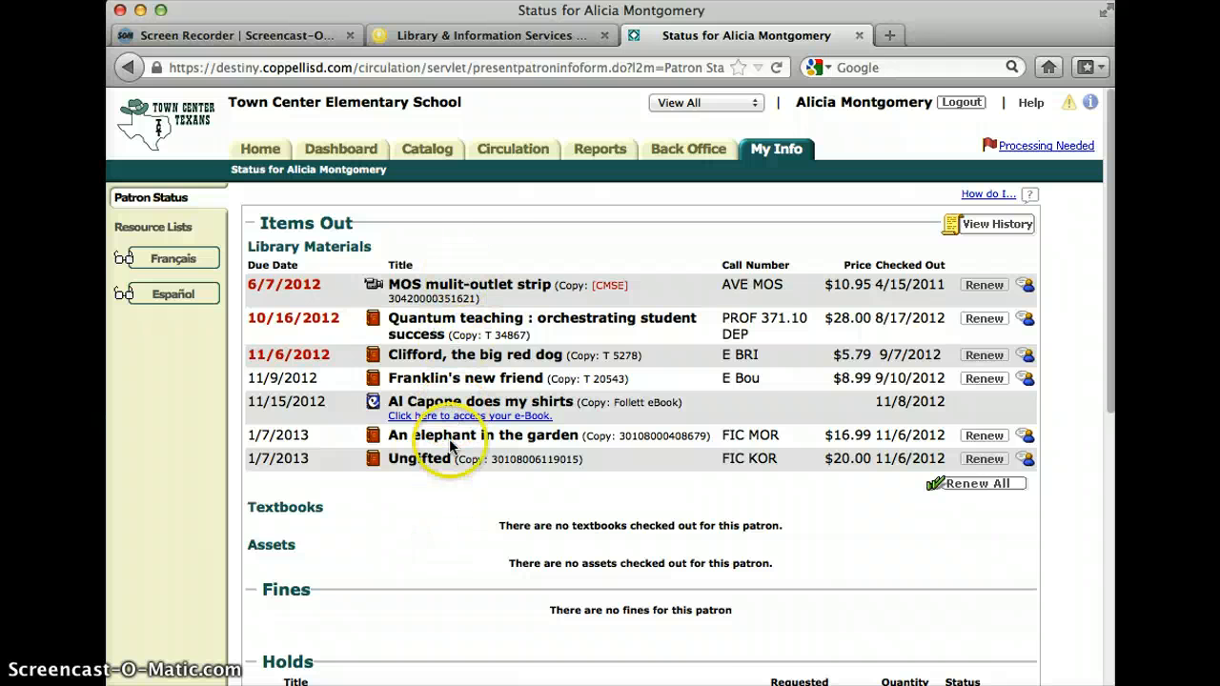
left_click(160, 235)
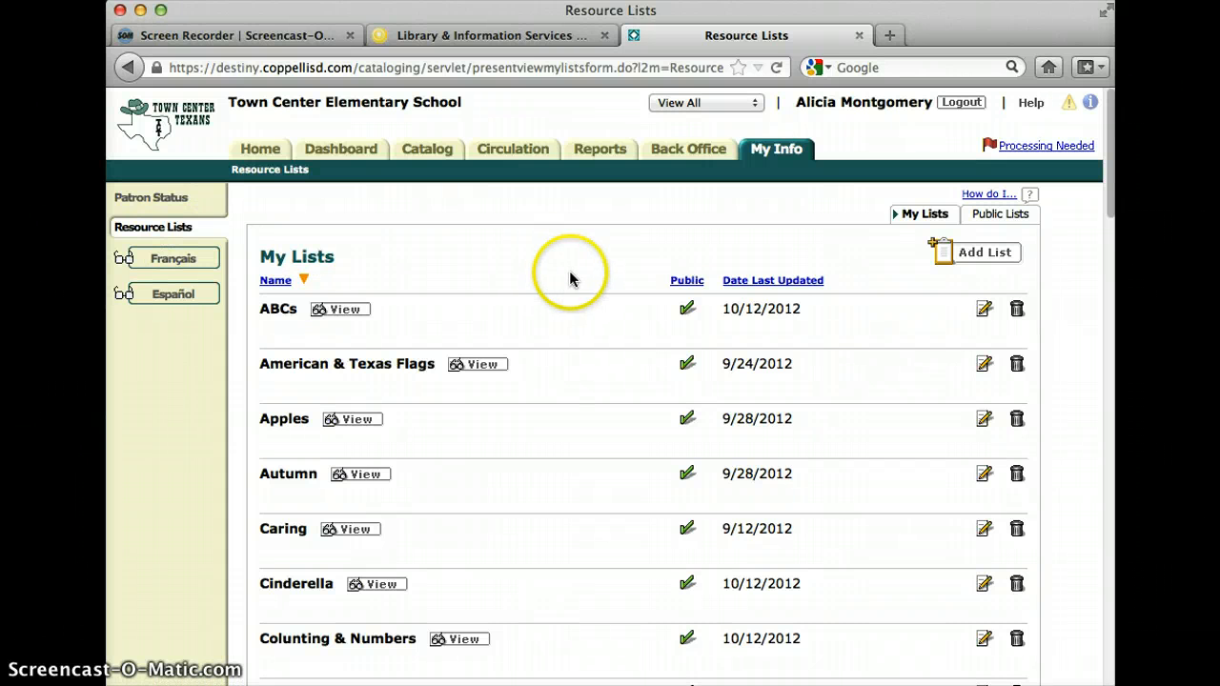
scroll(572, 277, "down", 8)
scroll(572, 277, "up", 8)
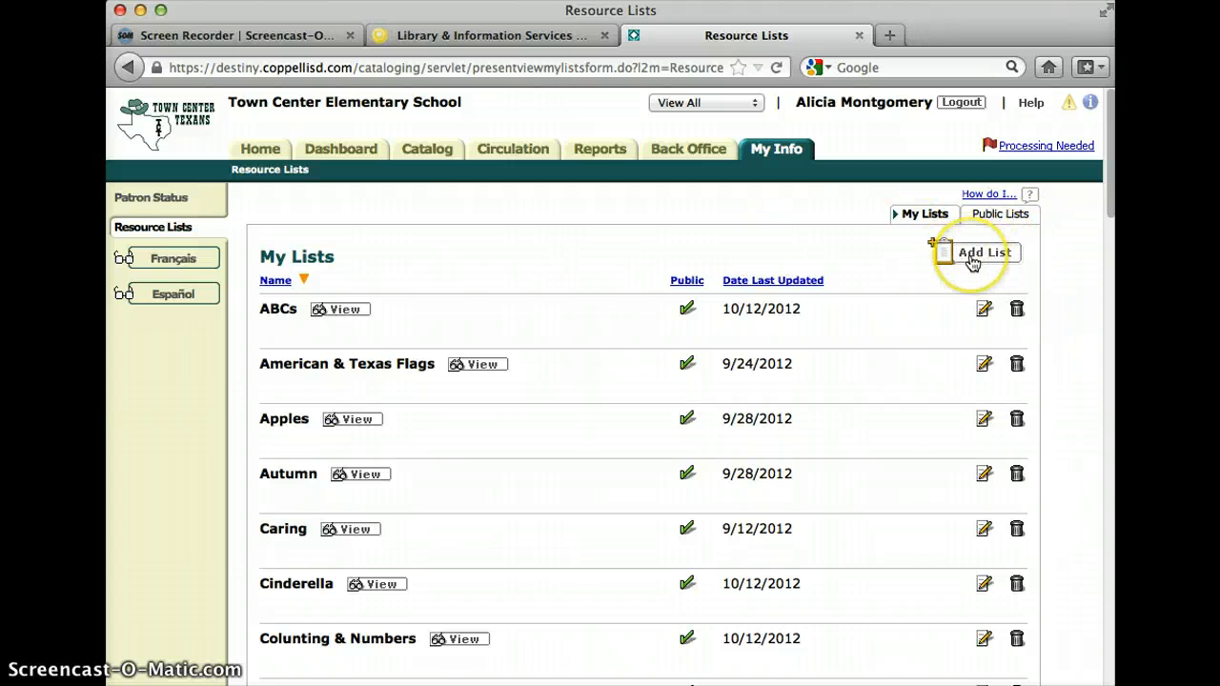
Create a public resource list named Research with the description Honeybees and save it.
left_click(972, 262)
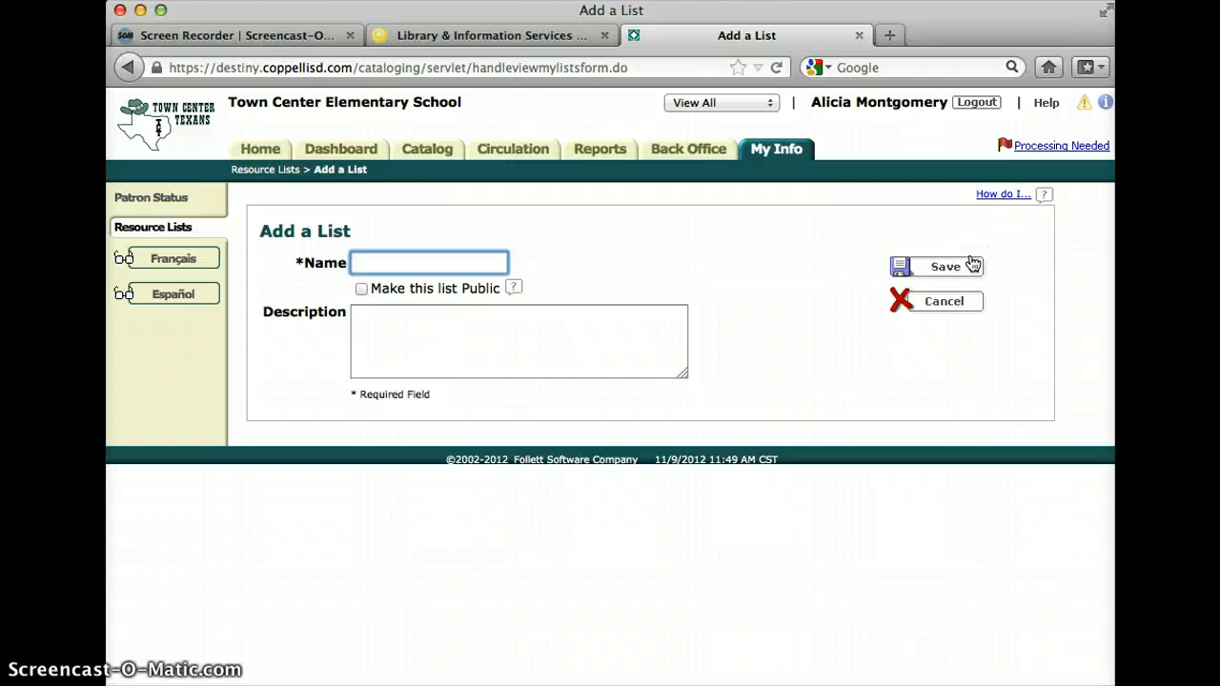
type("Research")
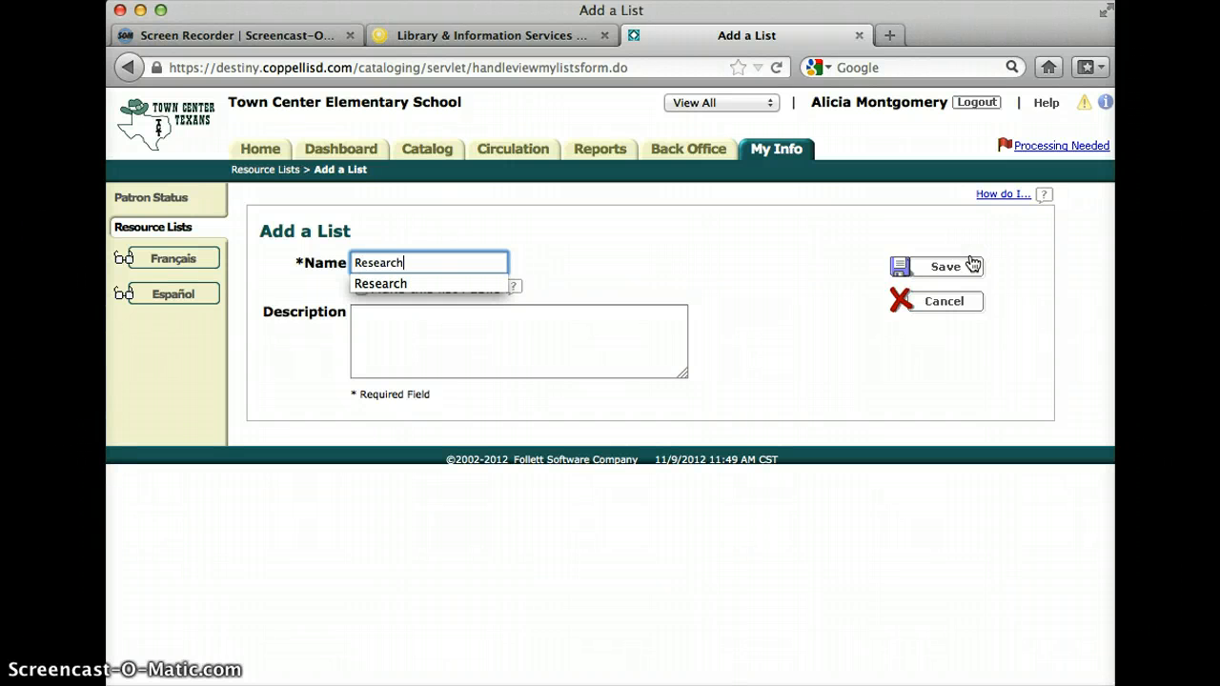
left_click(812, 253)
left_click(526, 335)
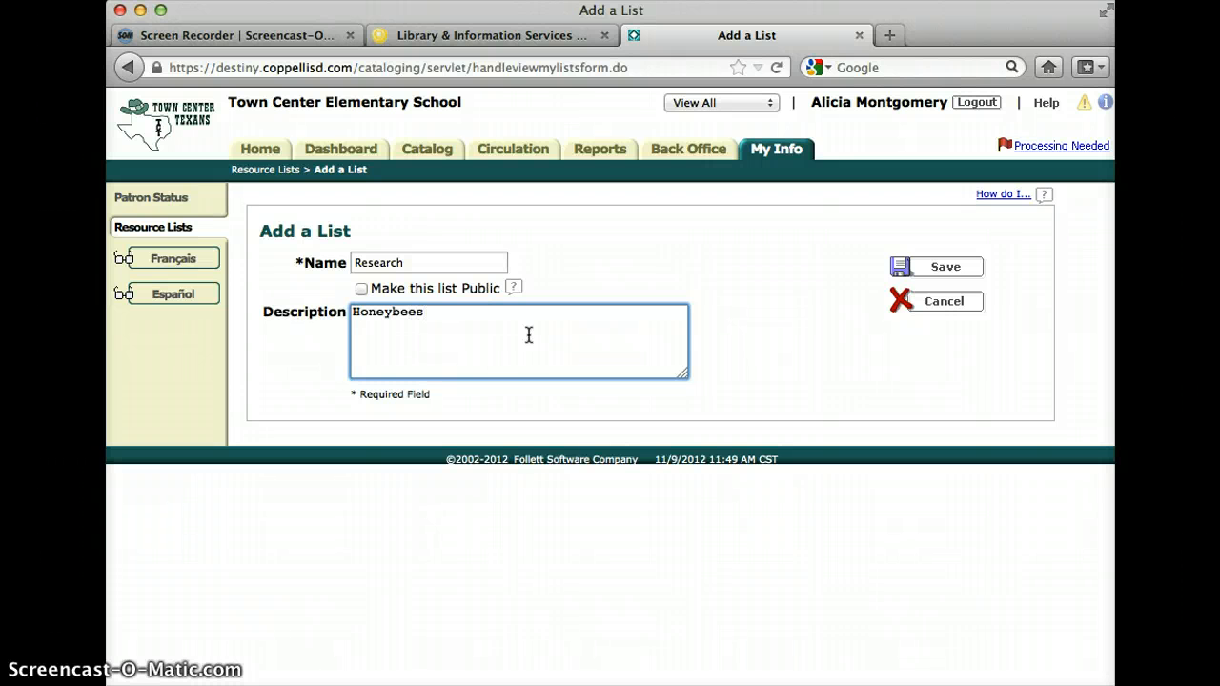
left_click(362, 289)
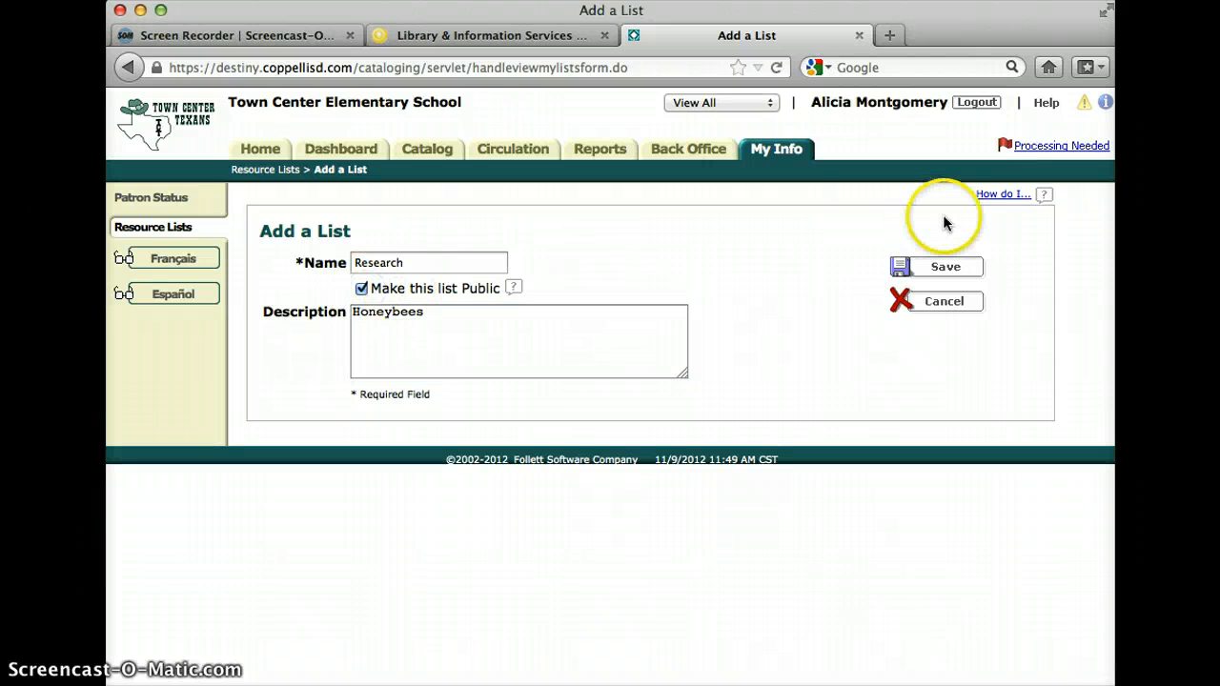
left_click(946, 267)
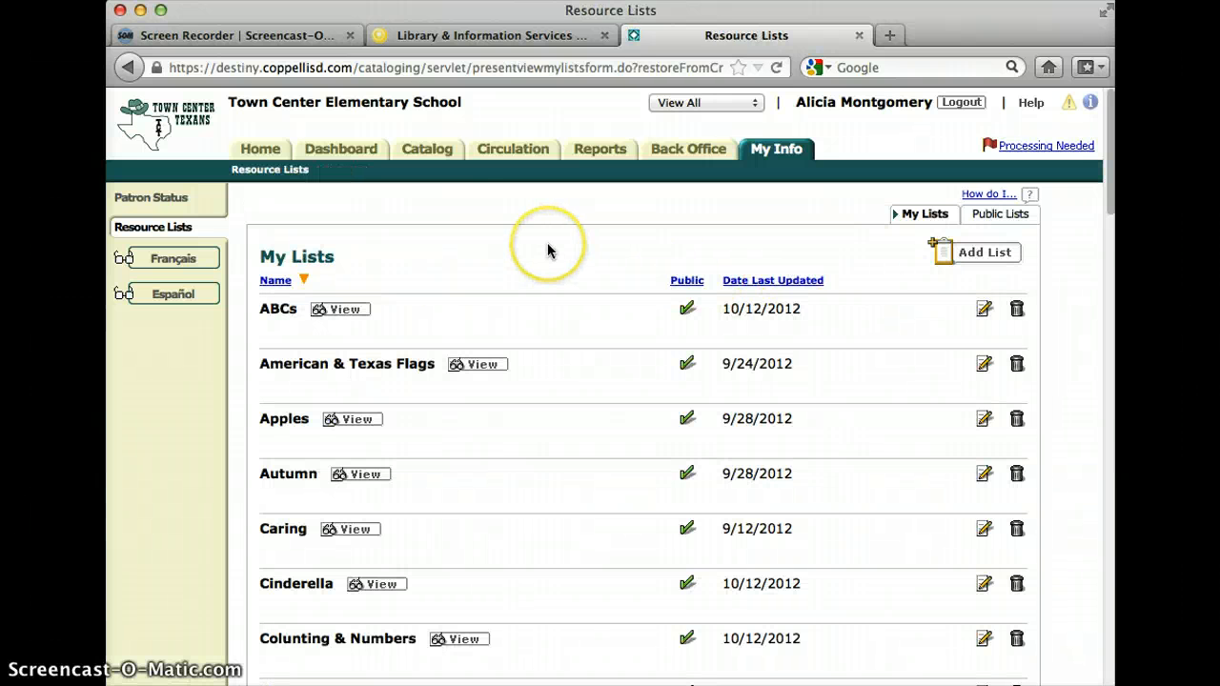
Search the library catalog for "bees".
left_click(434, 153)
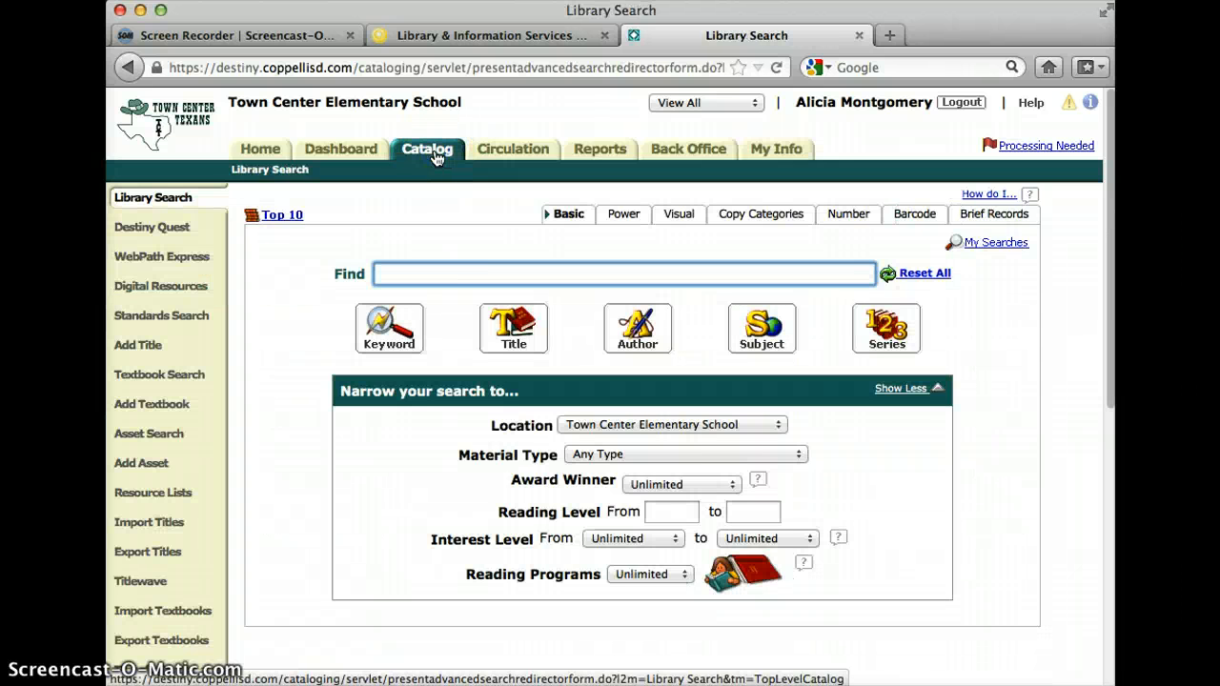
type("bees")
key("Return")
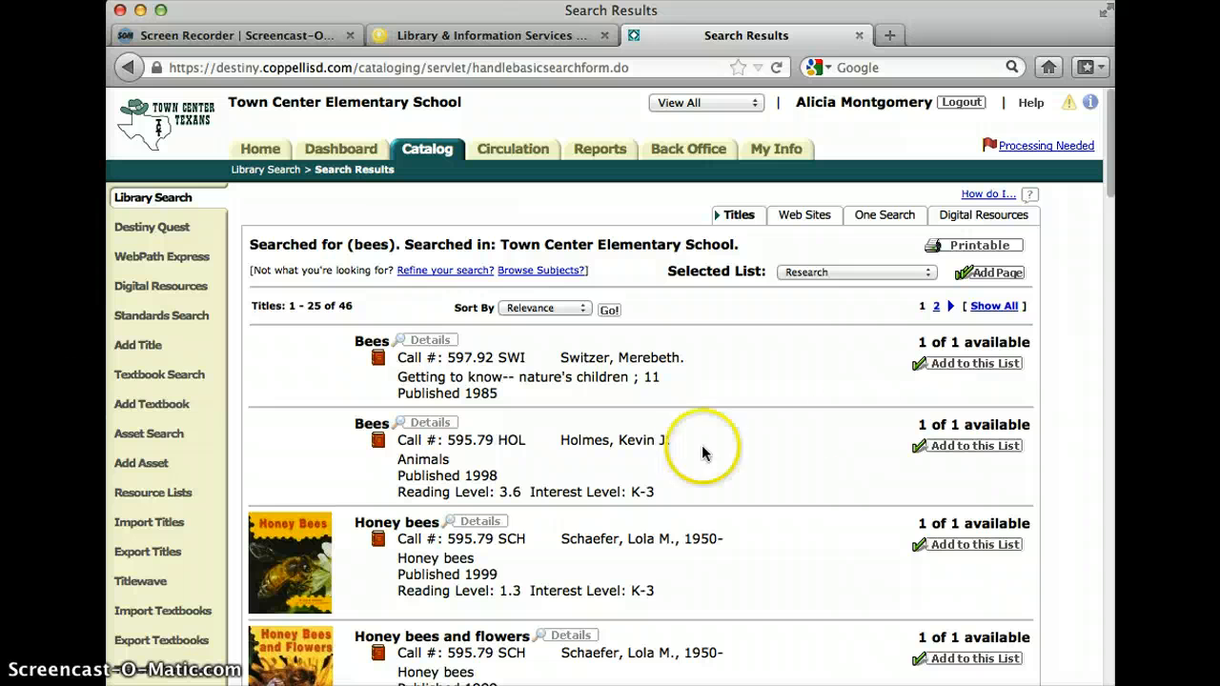
Add the 1985 title Bees, Honey bees and flowers, and Honey bees and hives to the Research list.
left_click(995, 368)
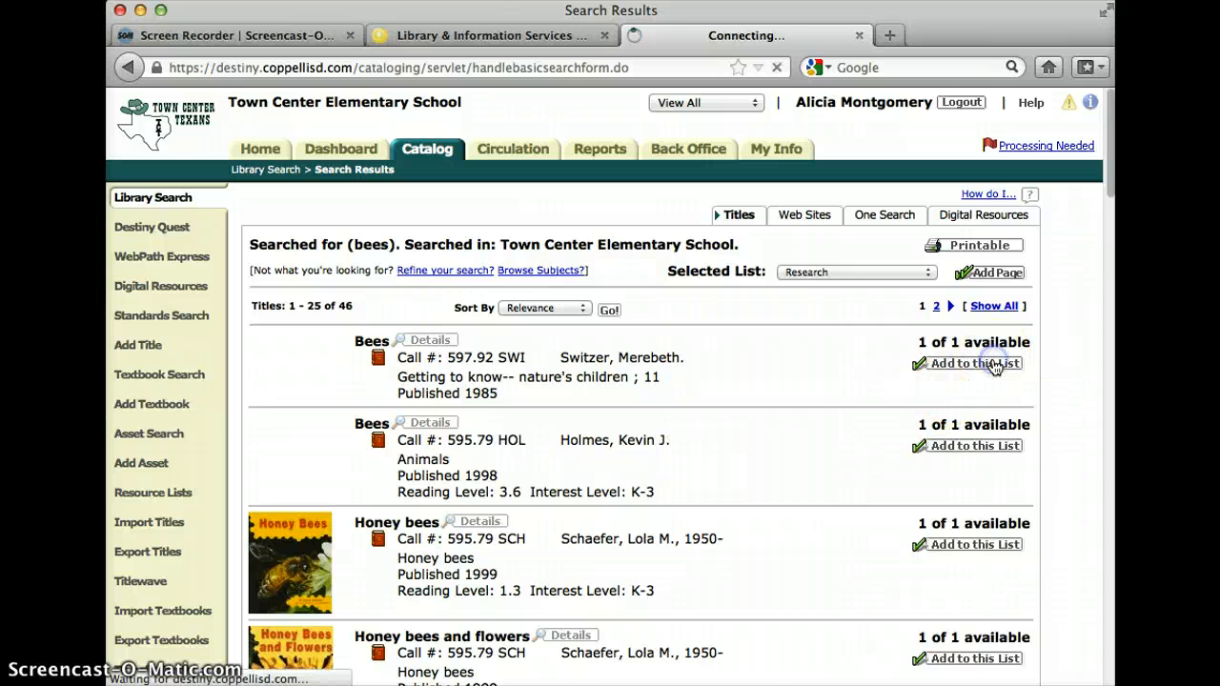
left_click(972, 417)
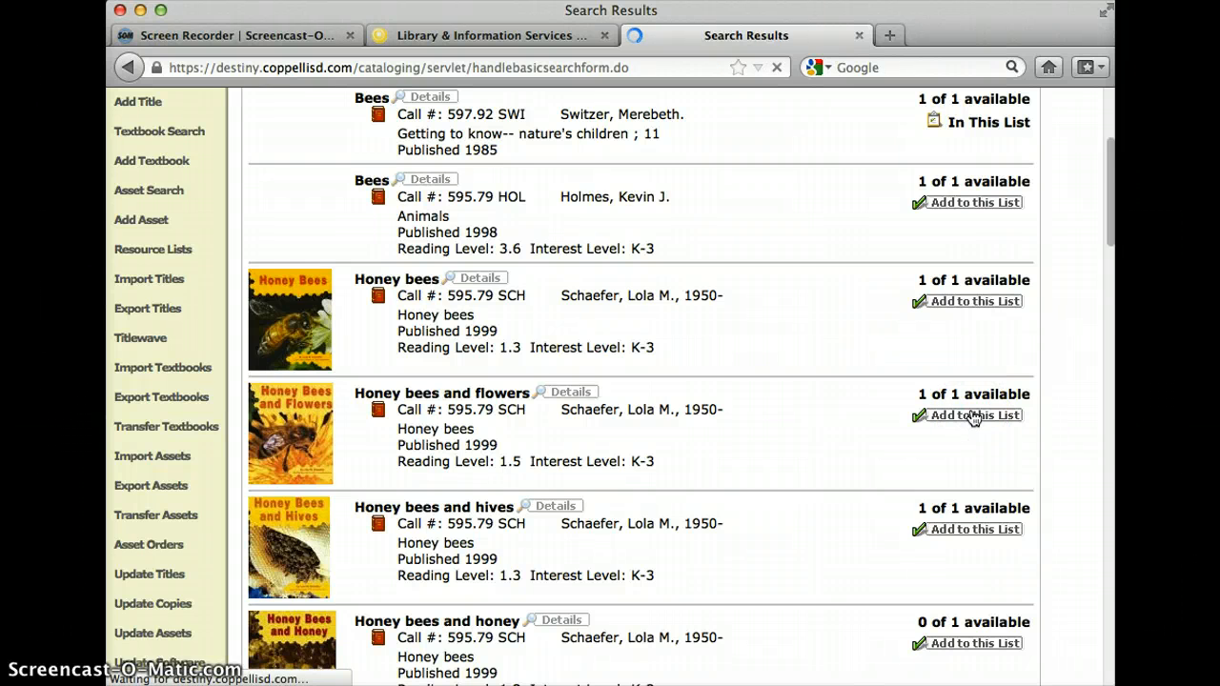
left_click(996, 235)
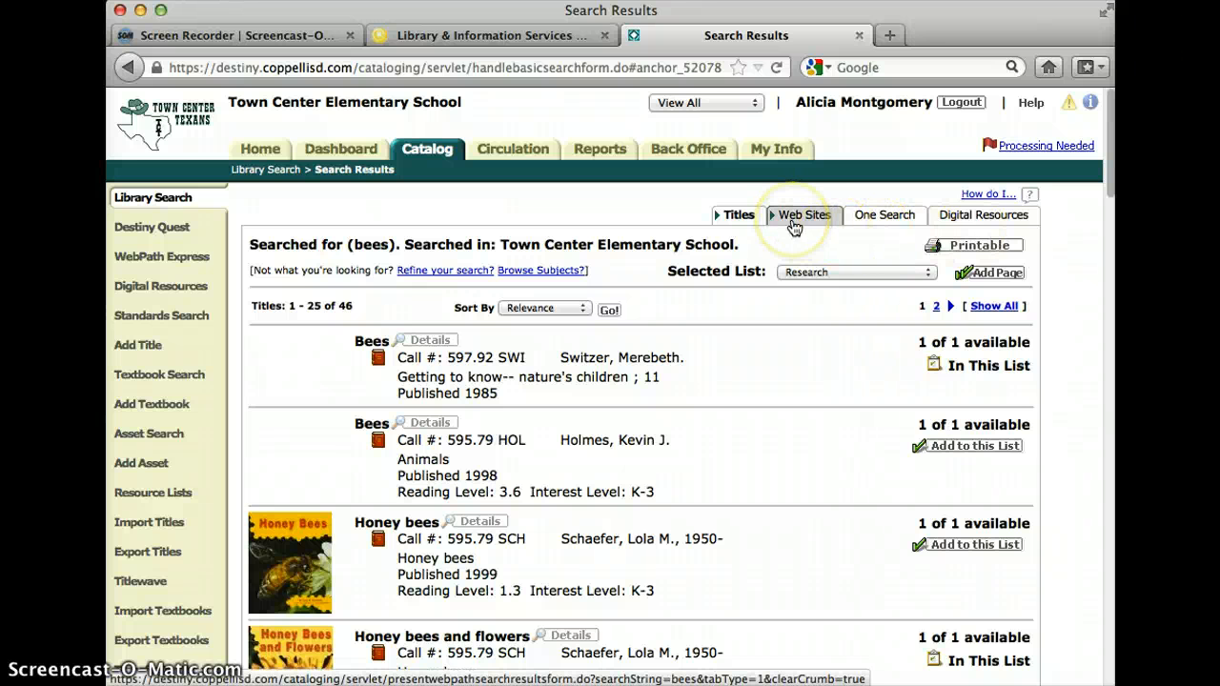
From the web site results for bees, add How Bees Work and Honey Bees and Pollination: Why do Bees Make Honey? to the Research list.
left_click(811, 221)
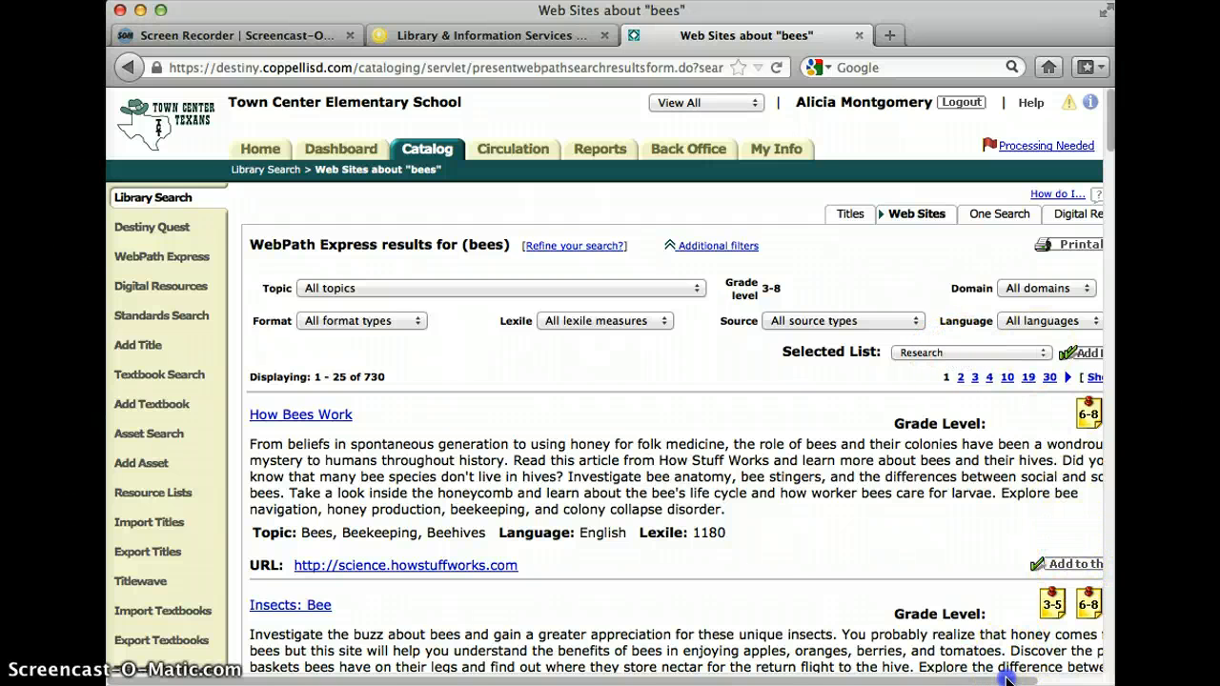
left_click_drag(1008, 680, 1056, 679)
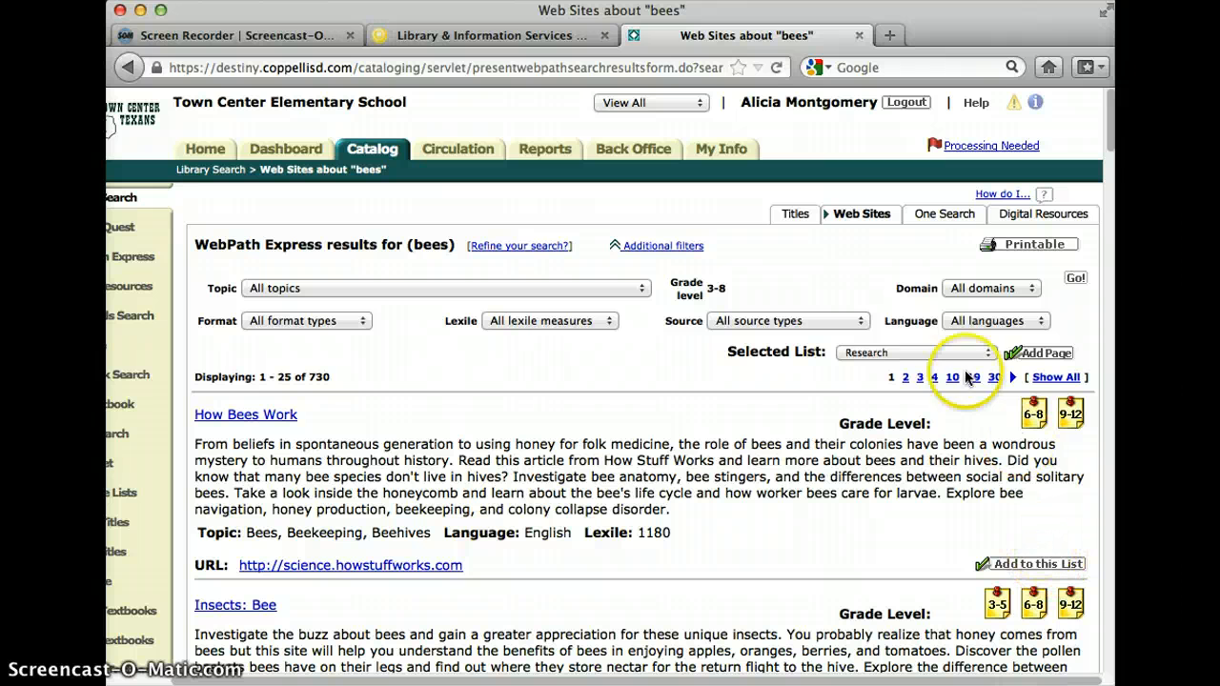
left_click(1034, 564)
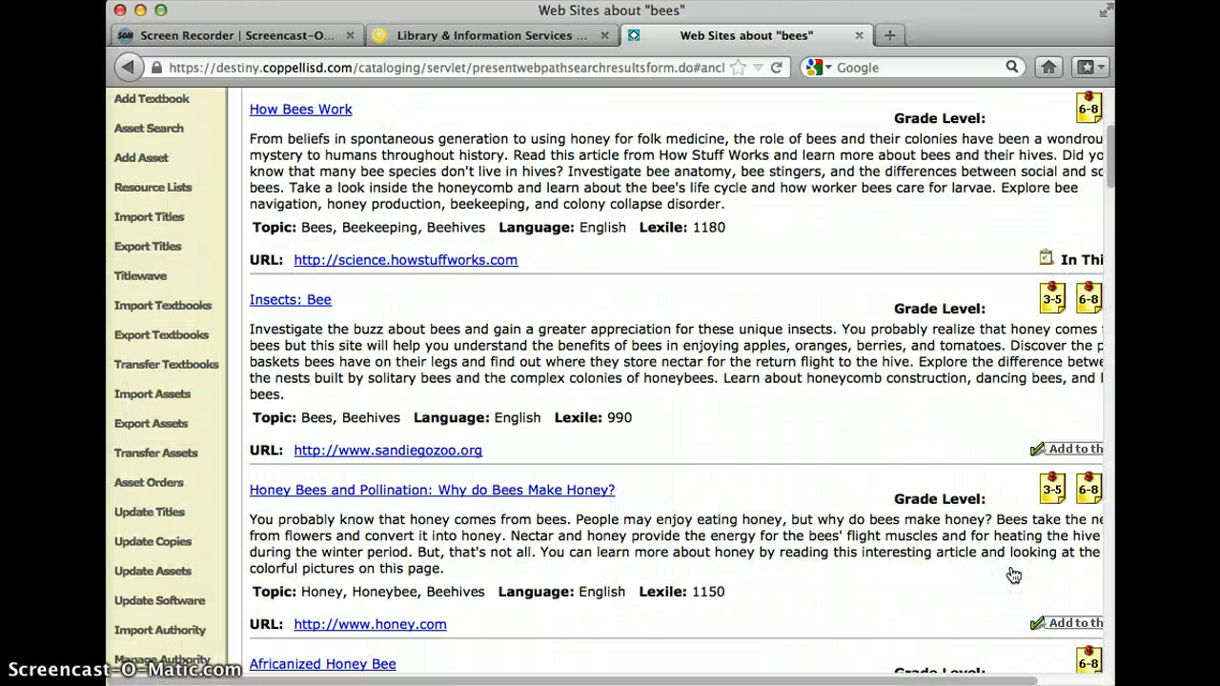
left_click(1063, 624)
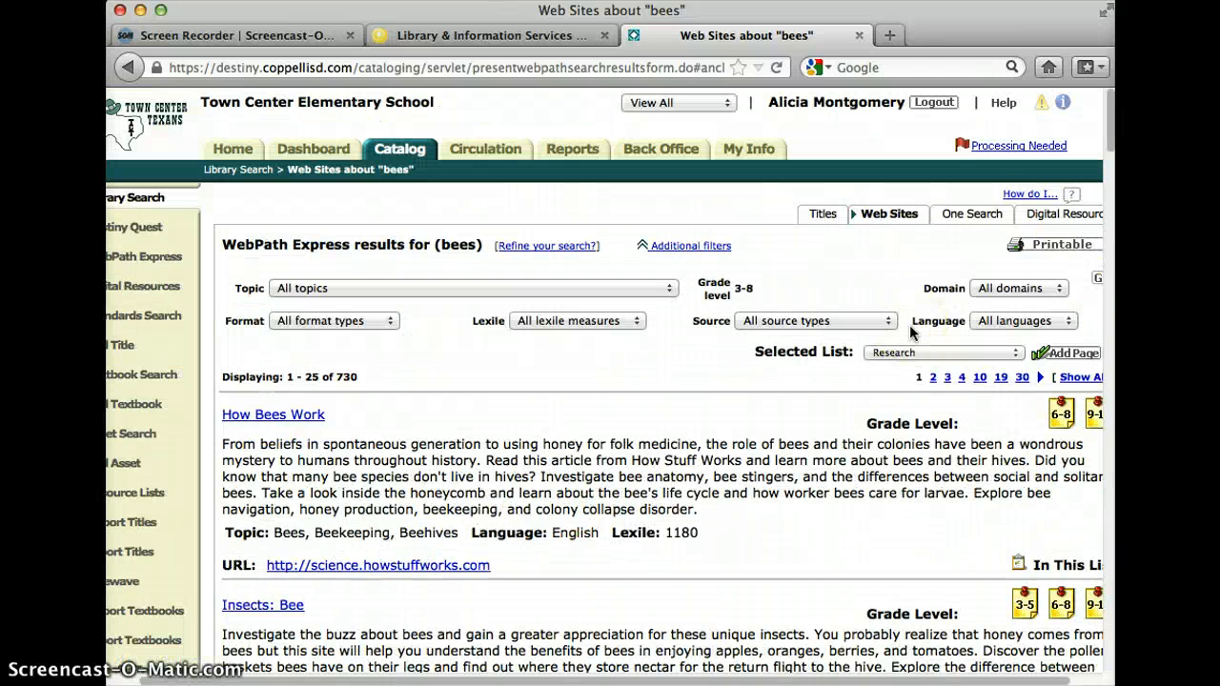
Check the One Search database results for bees and return to the title results.
left_click(981, 215)
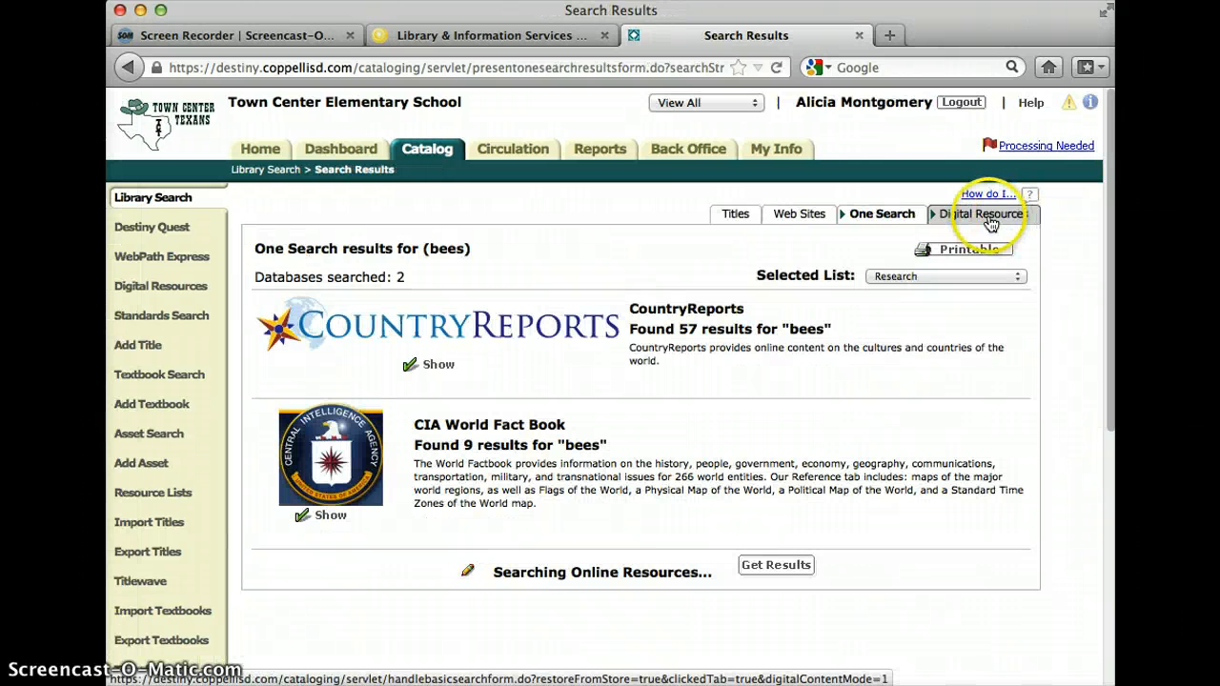
left_click(740, 217)
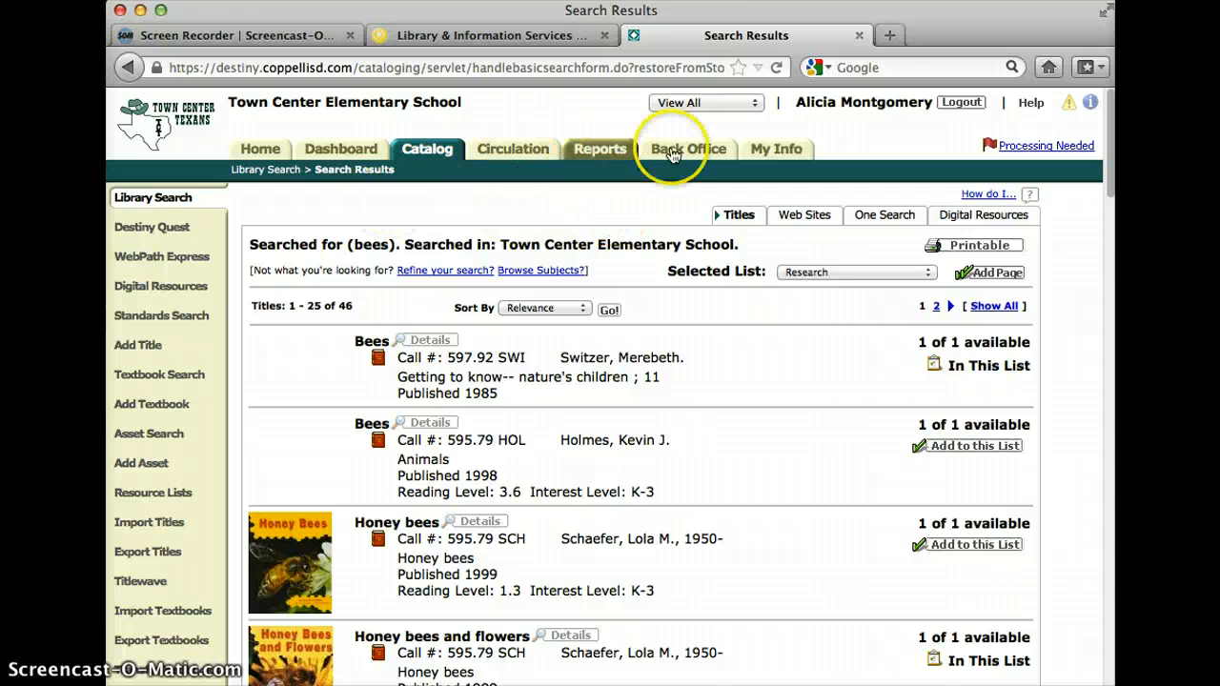
Return to the account's own resource lists and open the Research list.
left_click(768, 153)
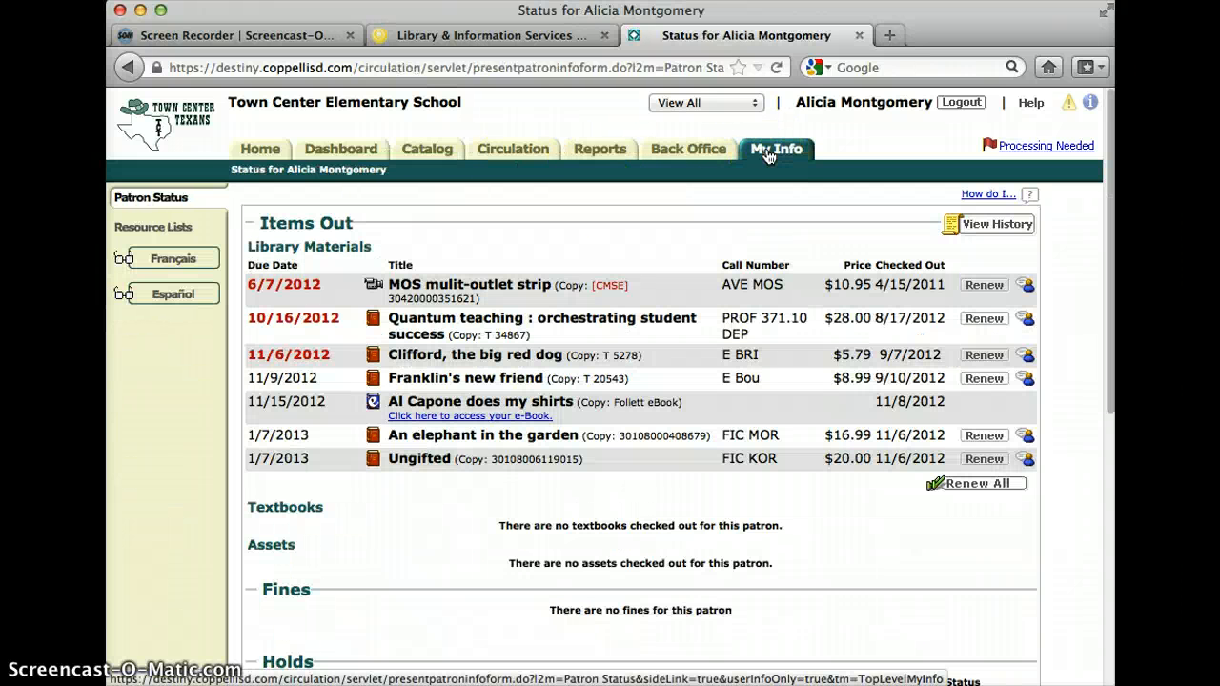
left_click(145, 232)
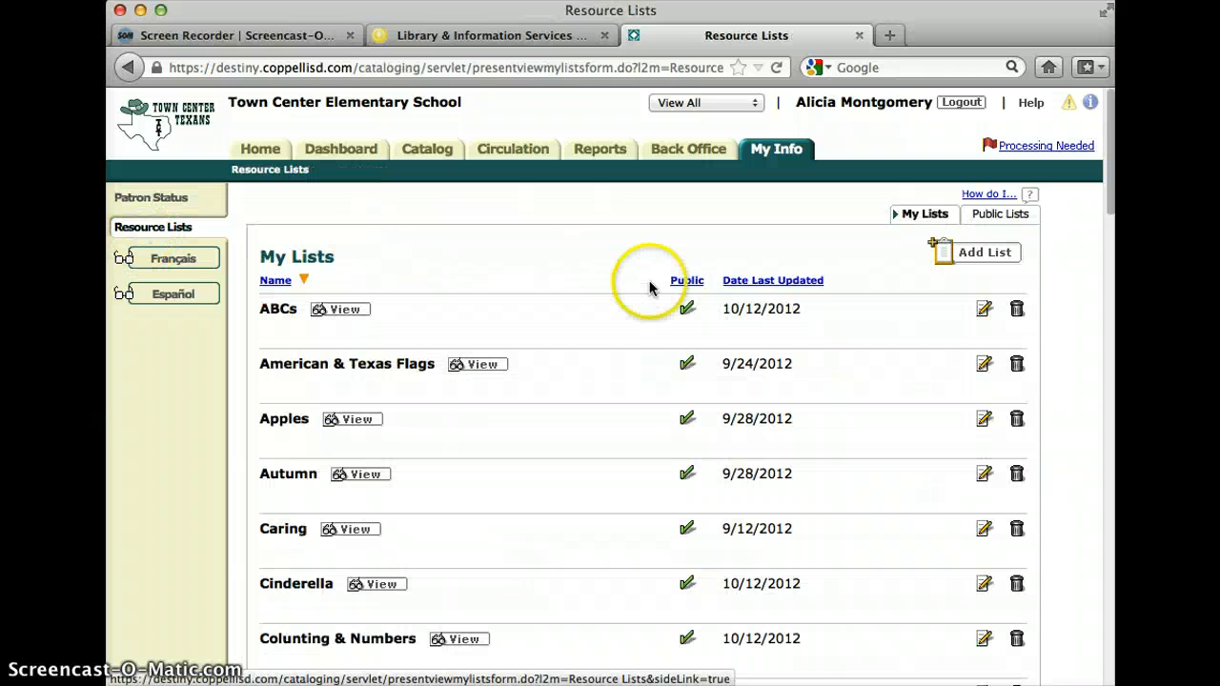
scroll(648, 280, "down", 3)
scroll(649, 283, "down", 20)
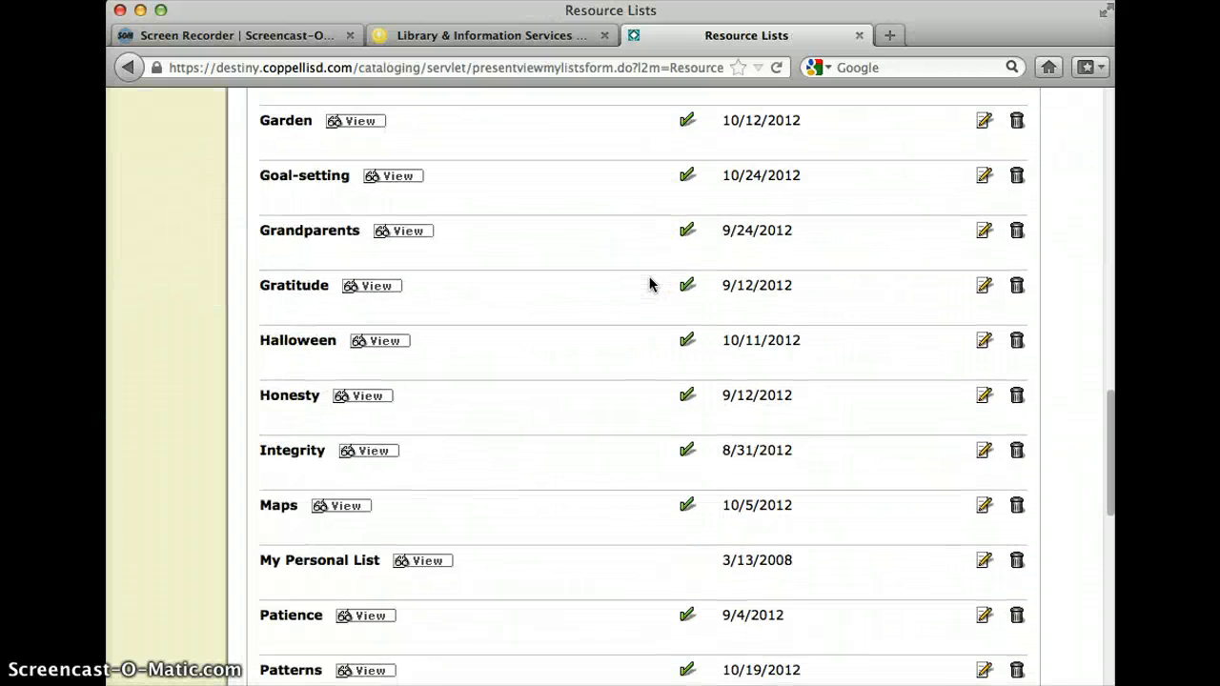
scroll(649, 283, "down", 2)
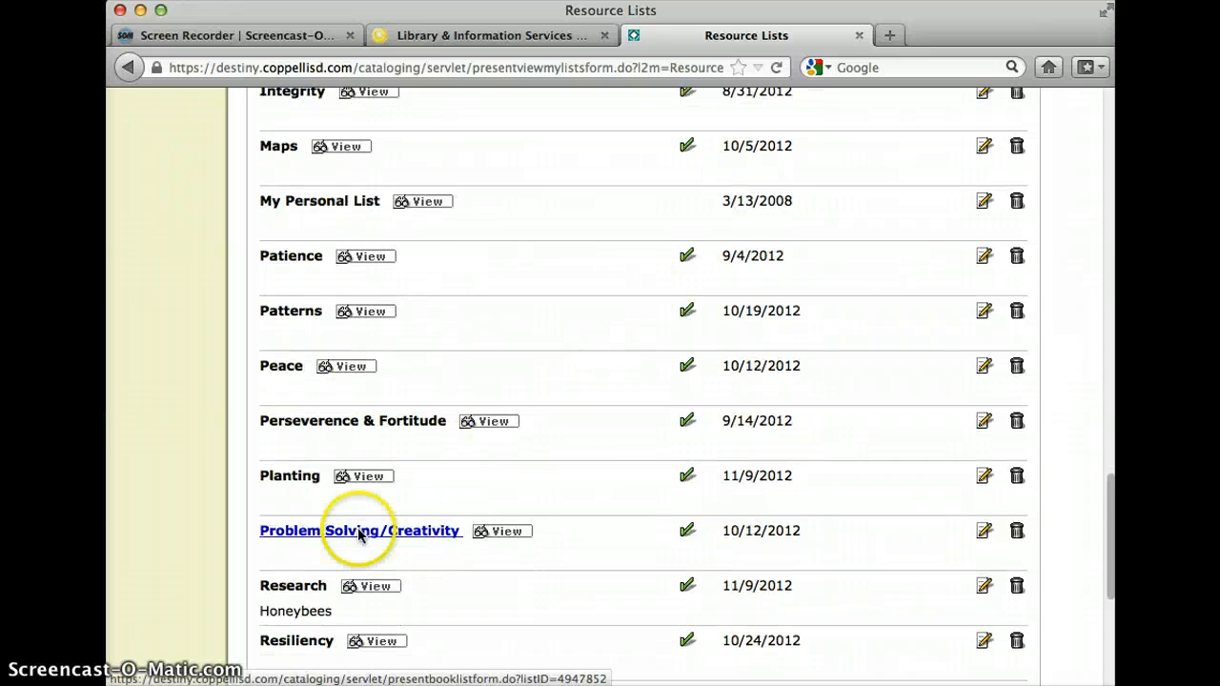
left_click(373, 585)
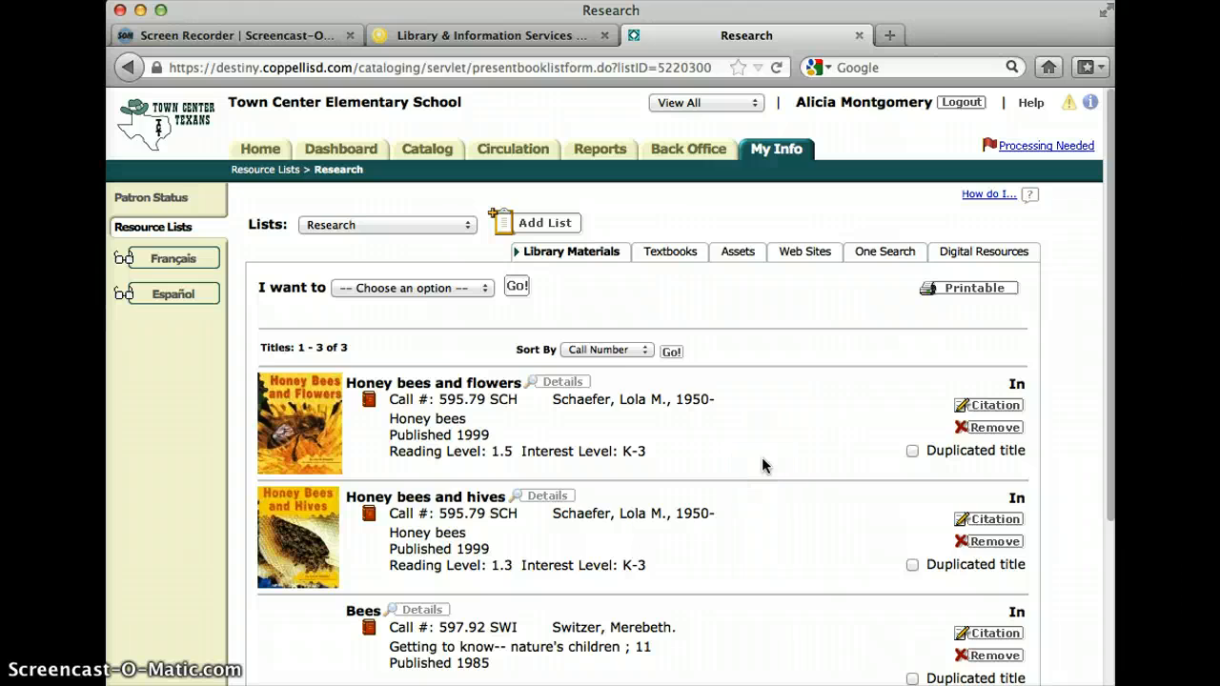
Review the library materials saved in the Research list and display its saved web sites.
scroll(763, 463, "down", 5)
scroll(762, 465, "up", 1)
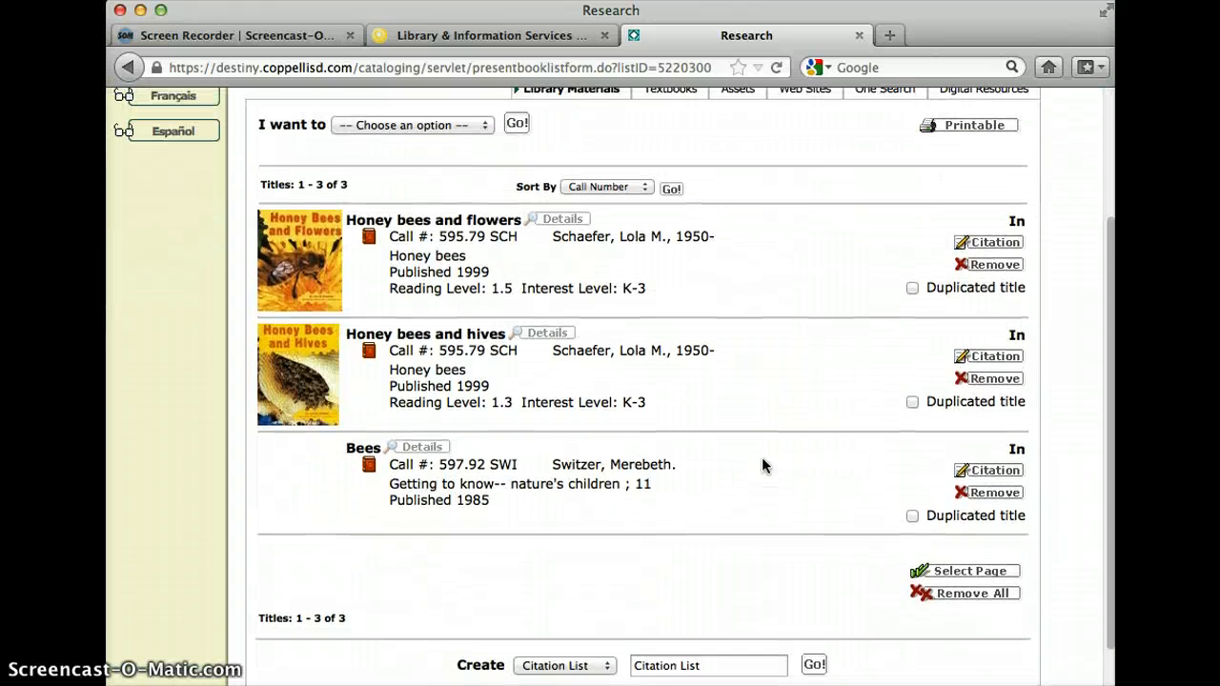
scroll(762, 465, "up", 4)
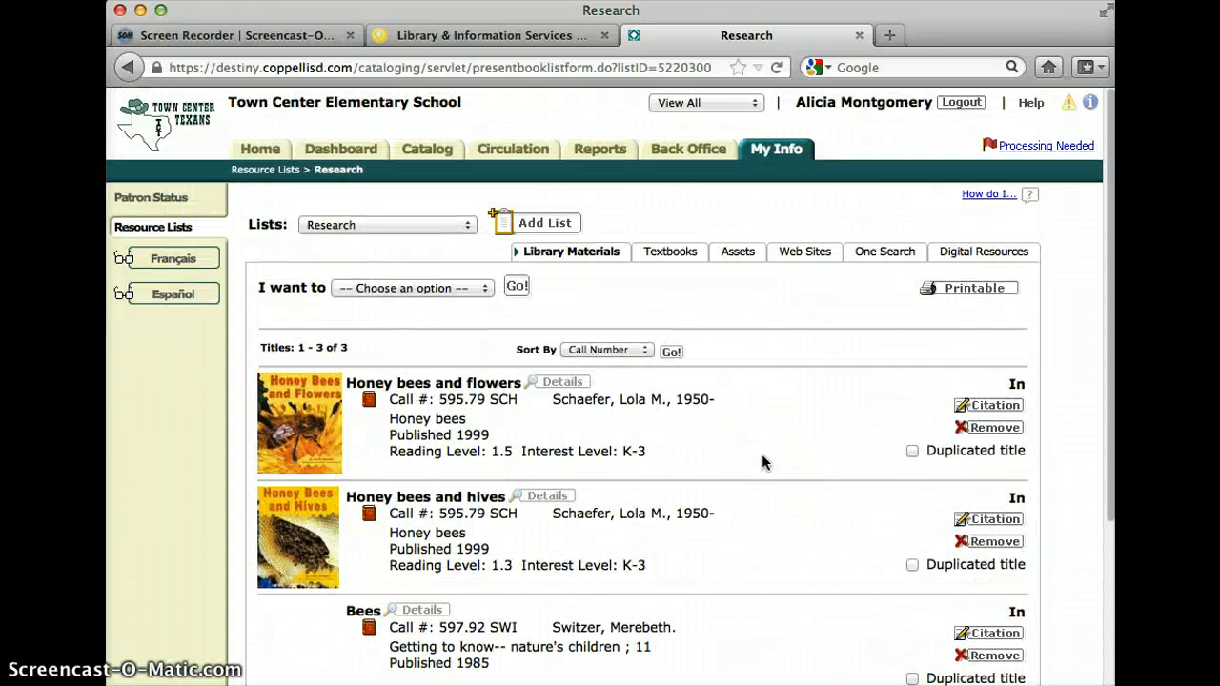
left_click(765, 422)
scroll(766, 410, "down", 5)
scroll(766, 410, "up", 2)
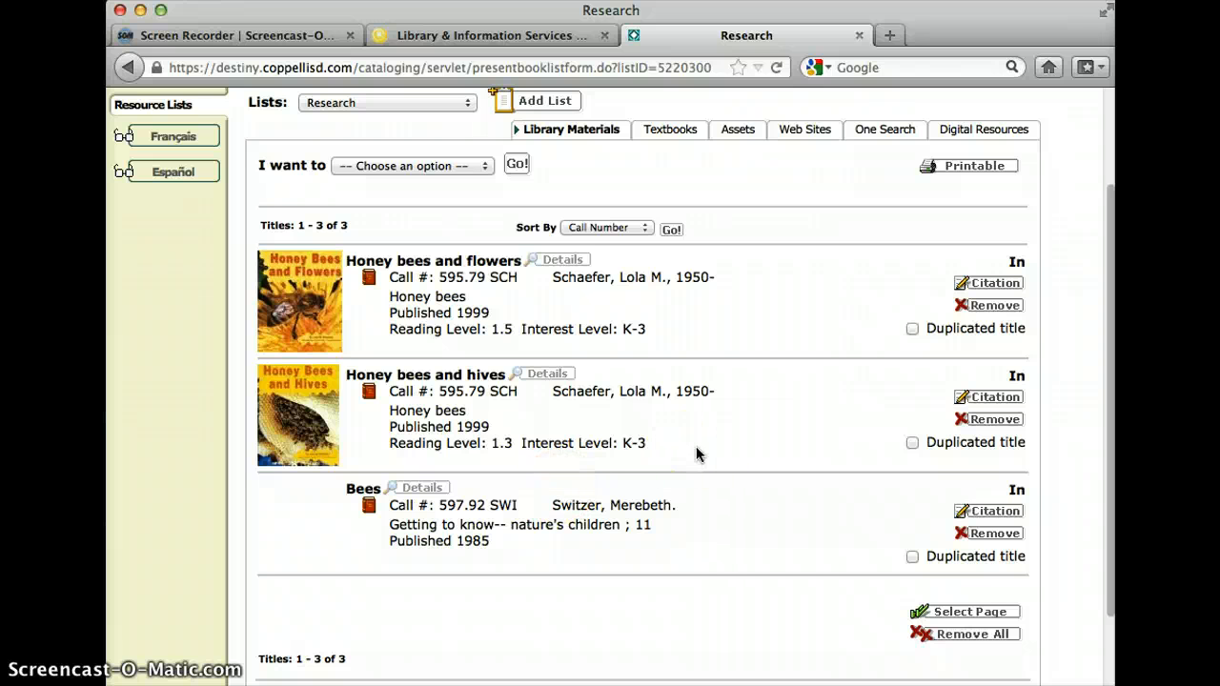
left_click(806, 131)
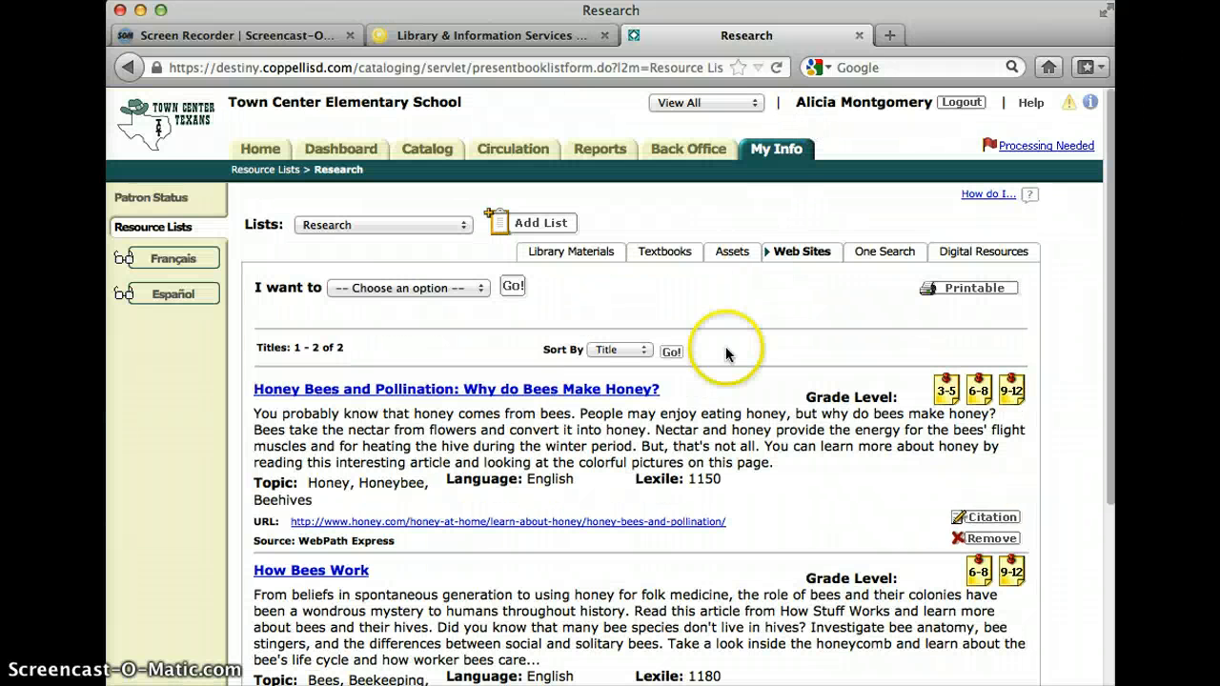
Look through the web sites saved in the Research list and return to its library materials.
scroll(726, 354, "down", 5)
scroll(726, 353, "up", 5)
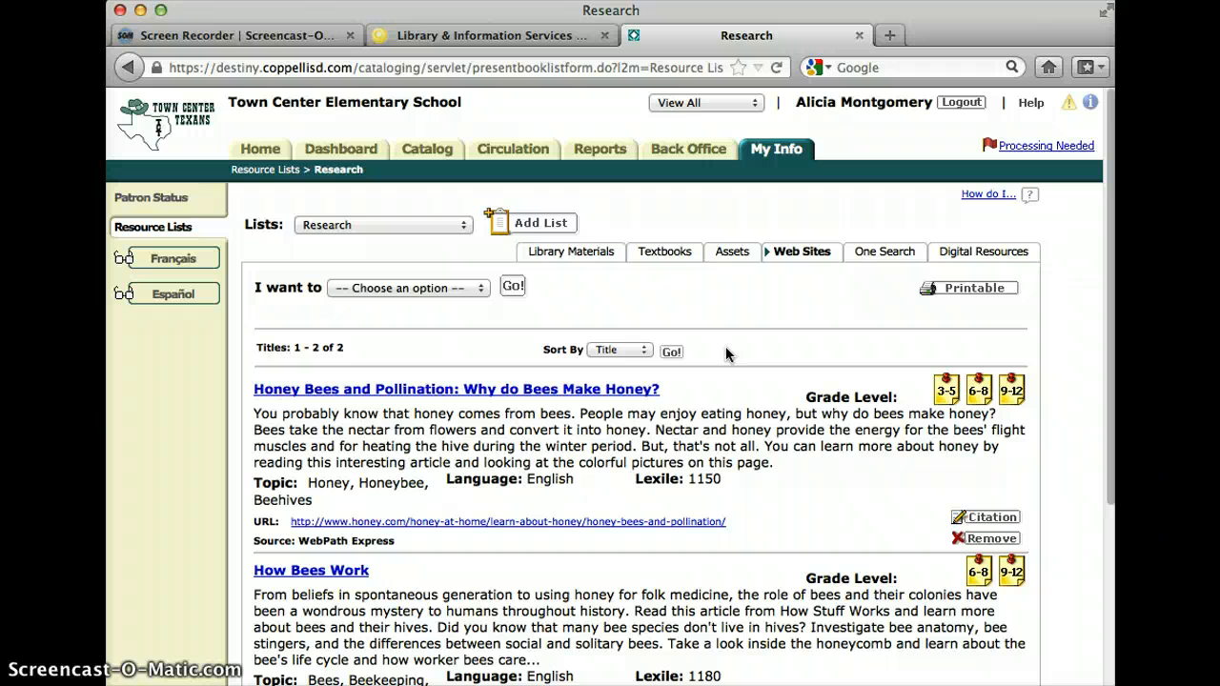
left_click(583, 259)
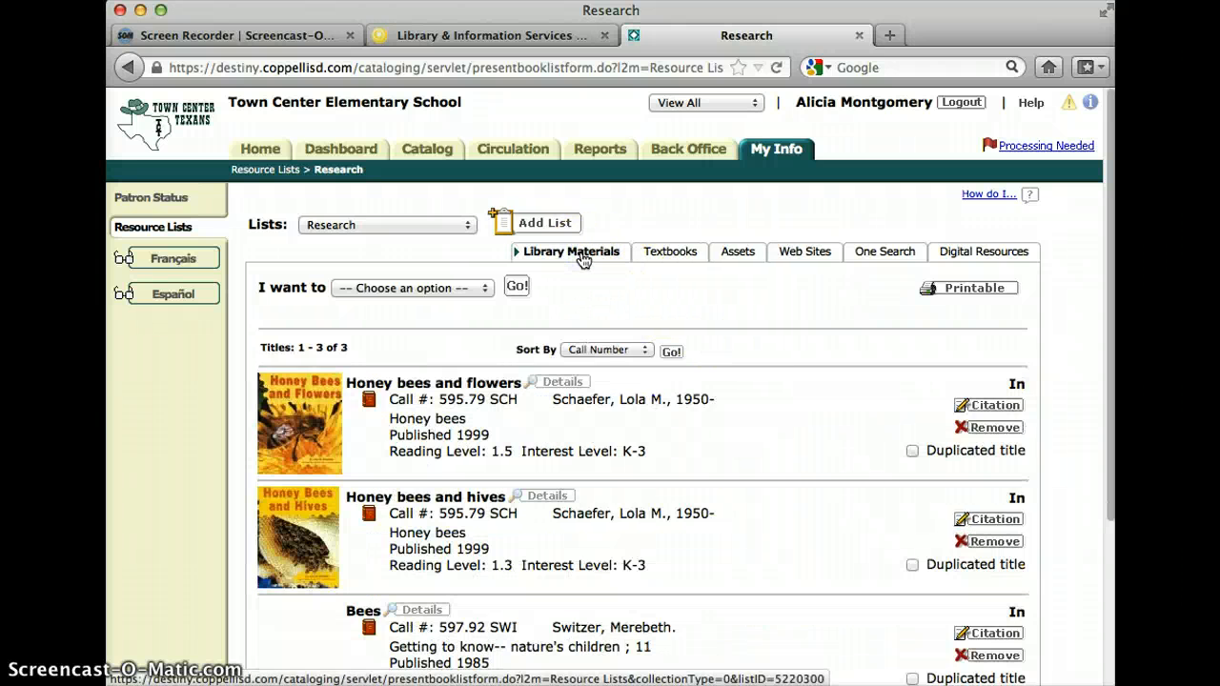
Go back to the resource lists overview and look through the public lists for the Research list on honeybees.
left_click(269, 171)
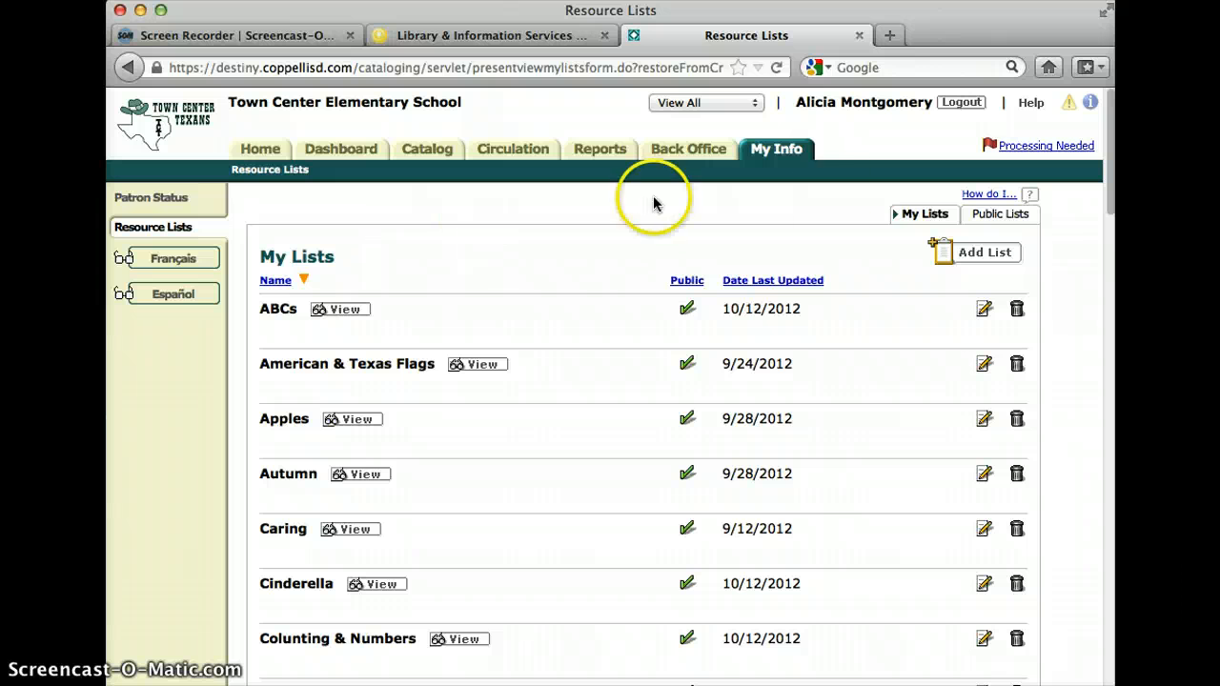
left_click(999, 215)
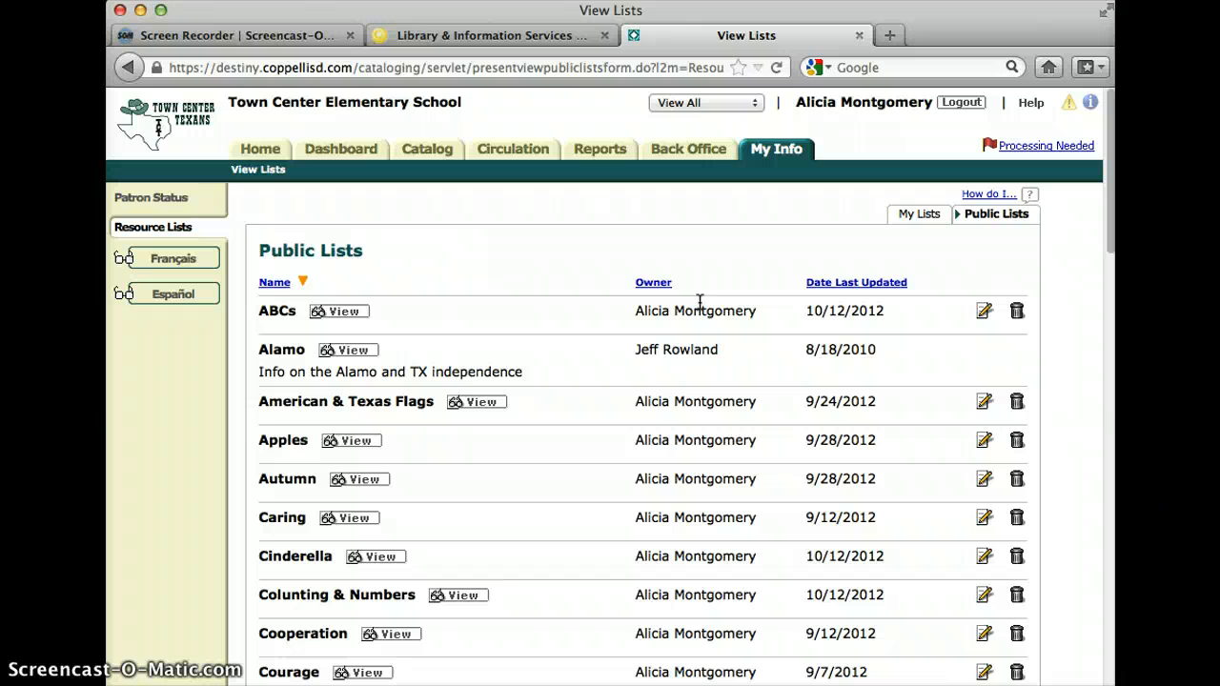
scroll(694, 338, "down", 5)
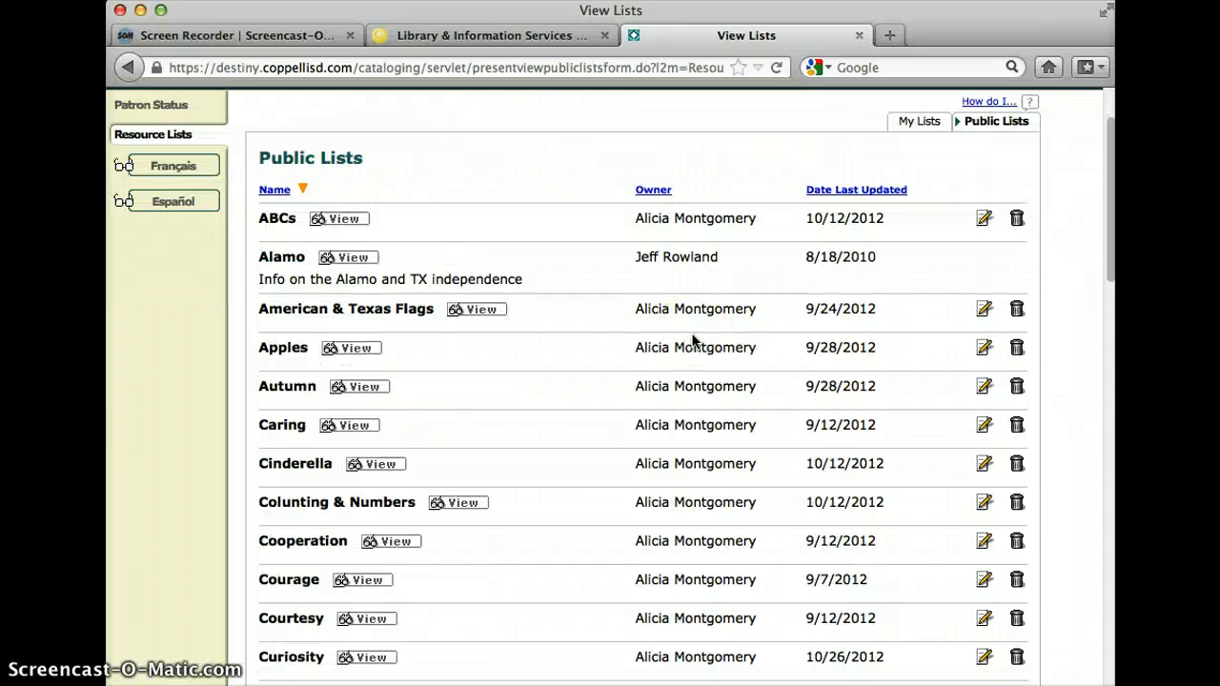
scroll(694, 338, "down", 11)
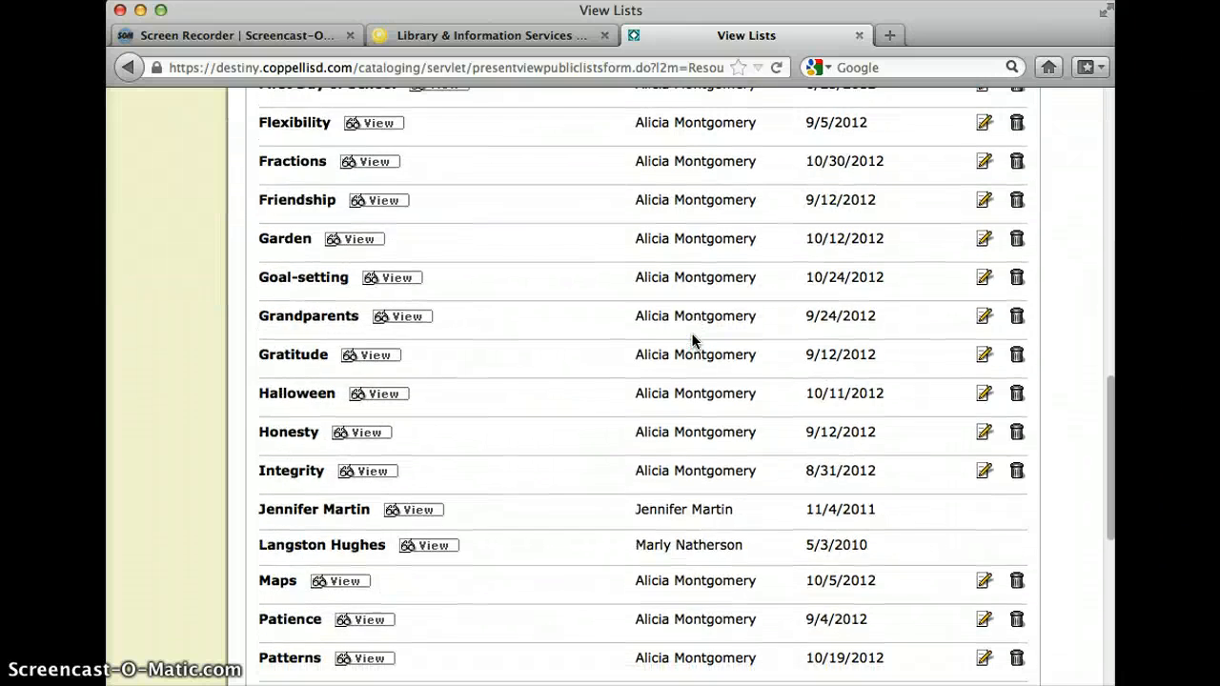
scroll(693, 341, "up", 7)
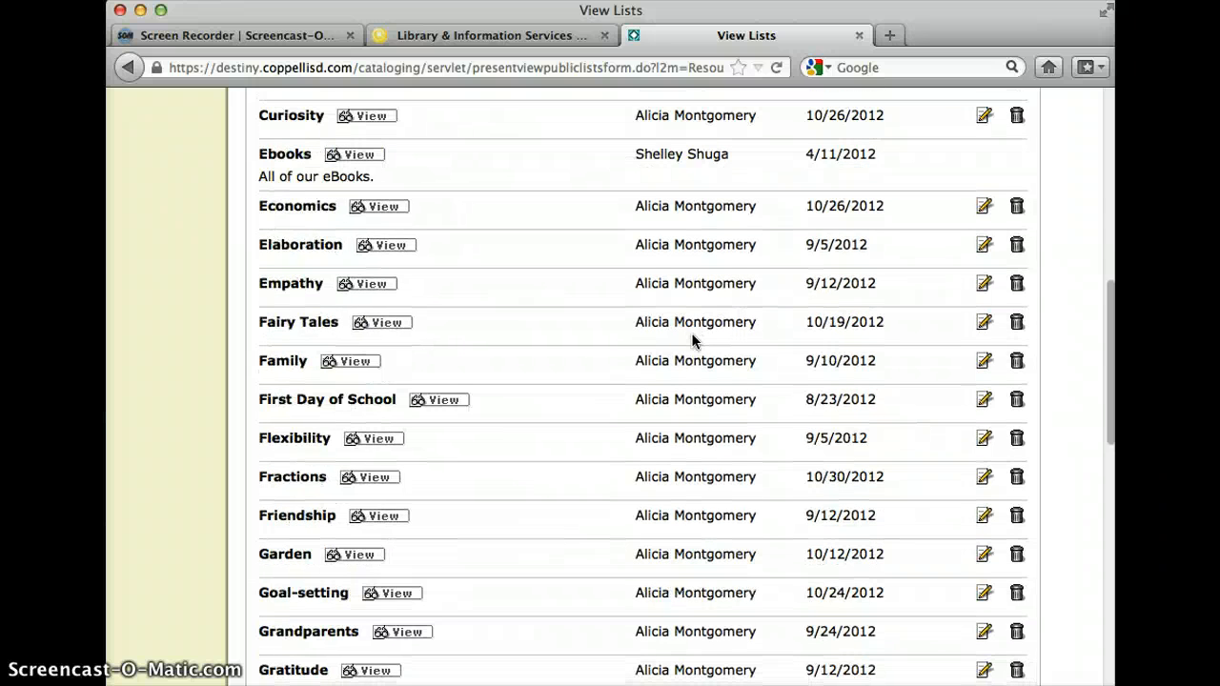
scroll(694, 341, "down", 6)
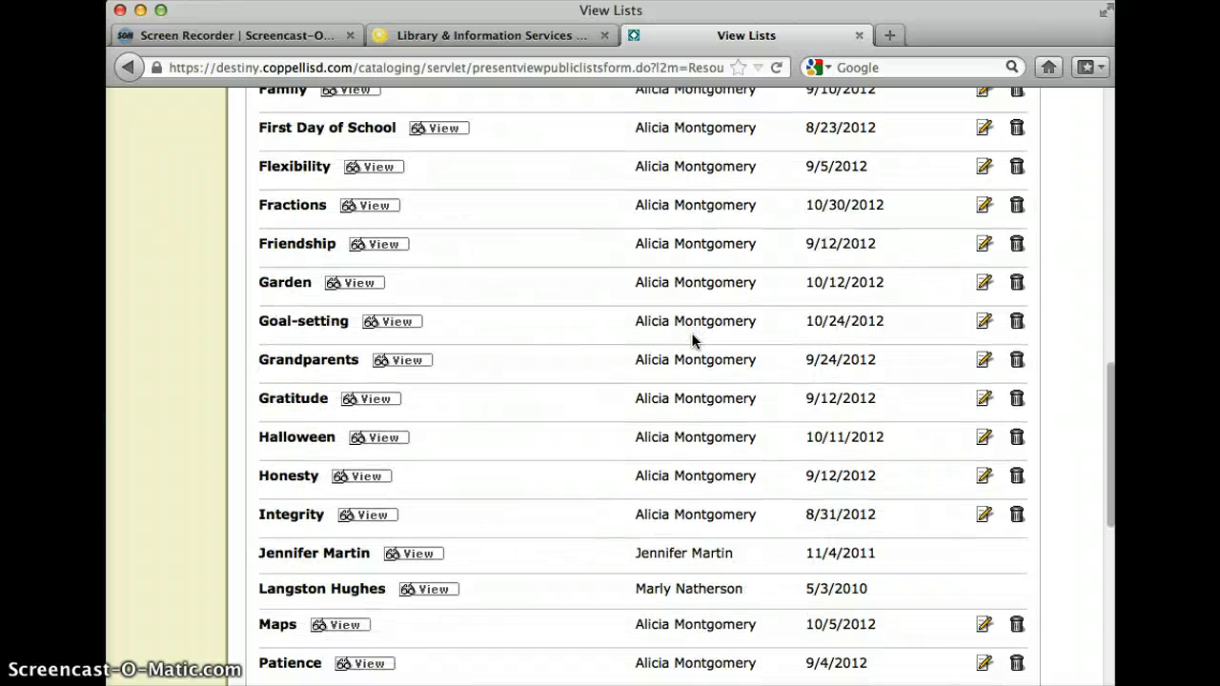
scroll(694, 340, "down", 2)
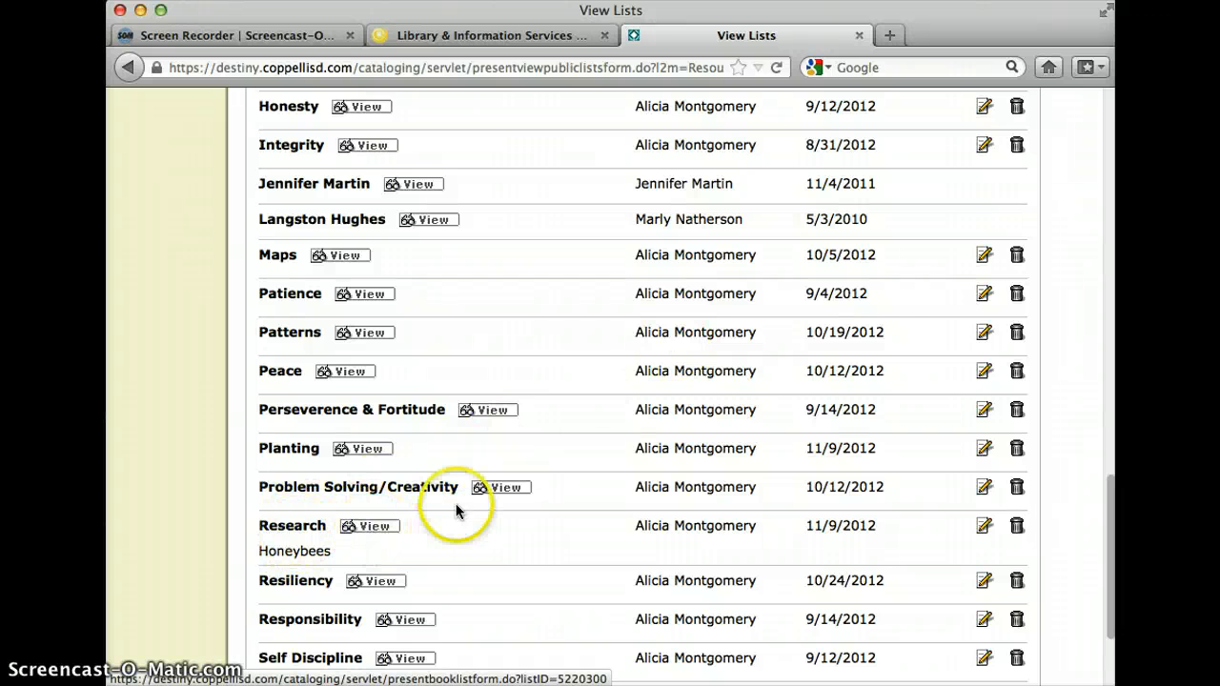
scroll(593, 471, "up", 10)
scroll(593, 470, "up", 5)
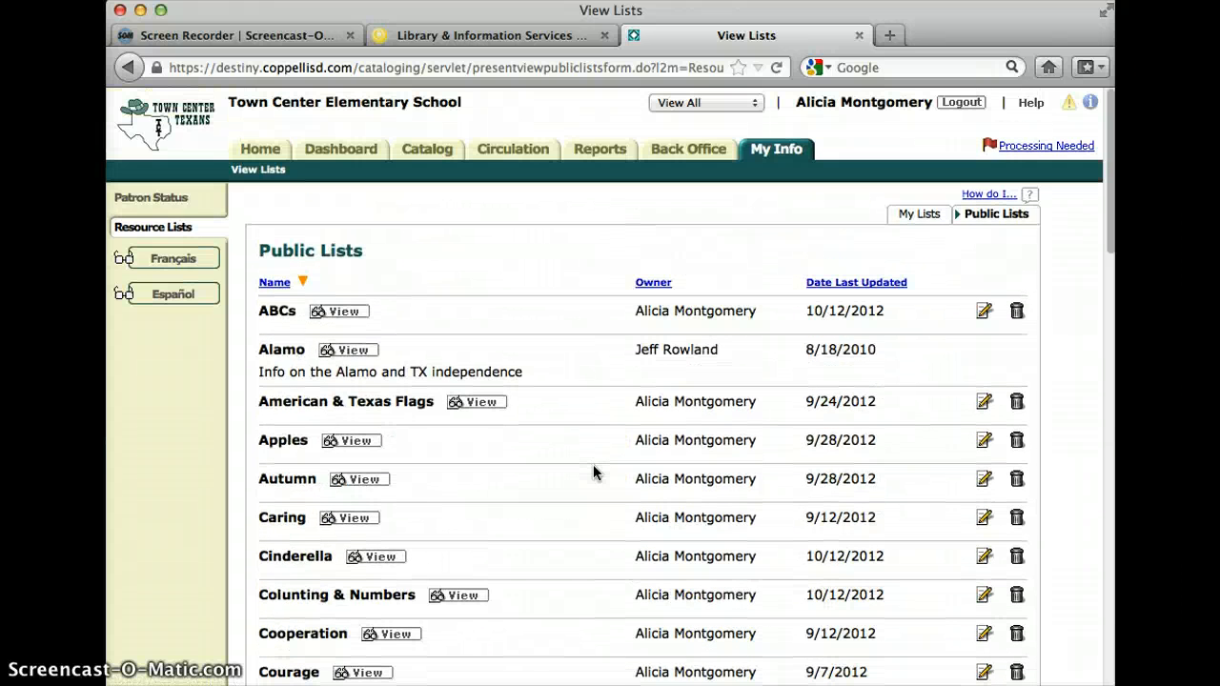